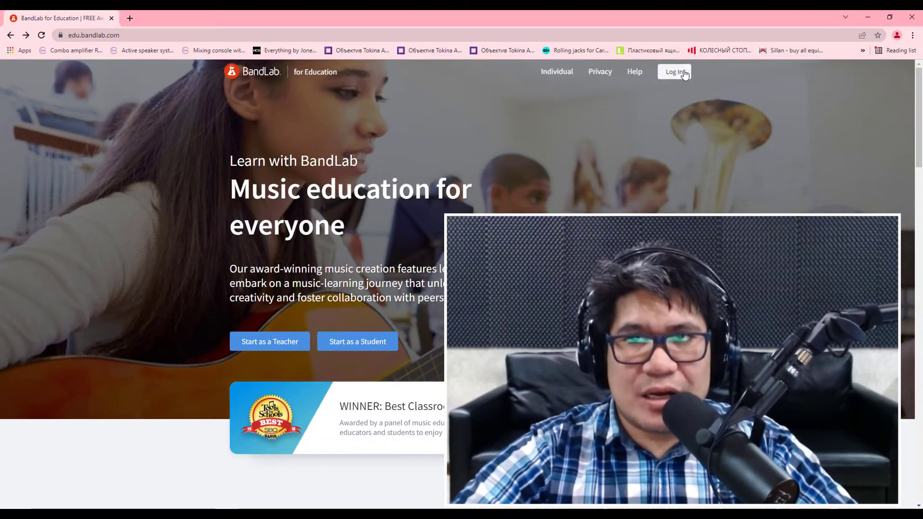
Sign in to the BandLab for Education student account with the saved credentials.
click(680, 77)
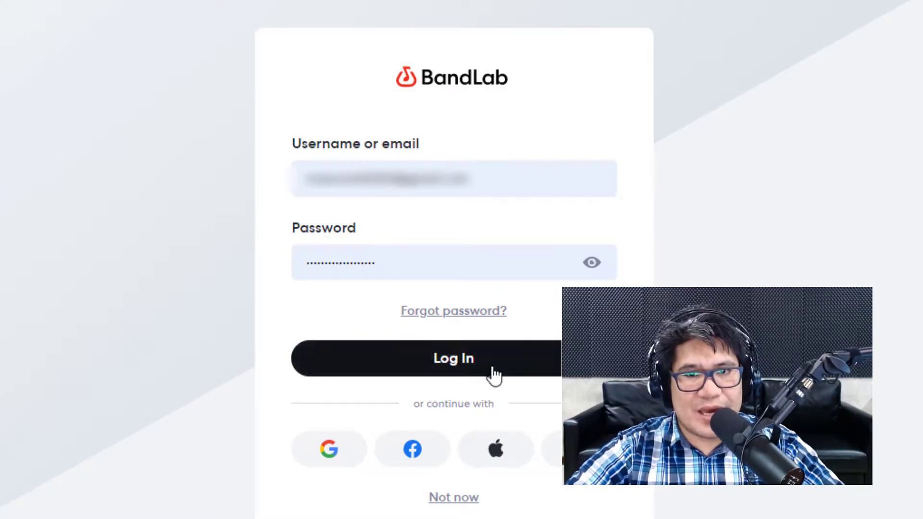
click(451, 371)
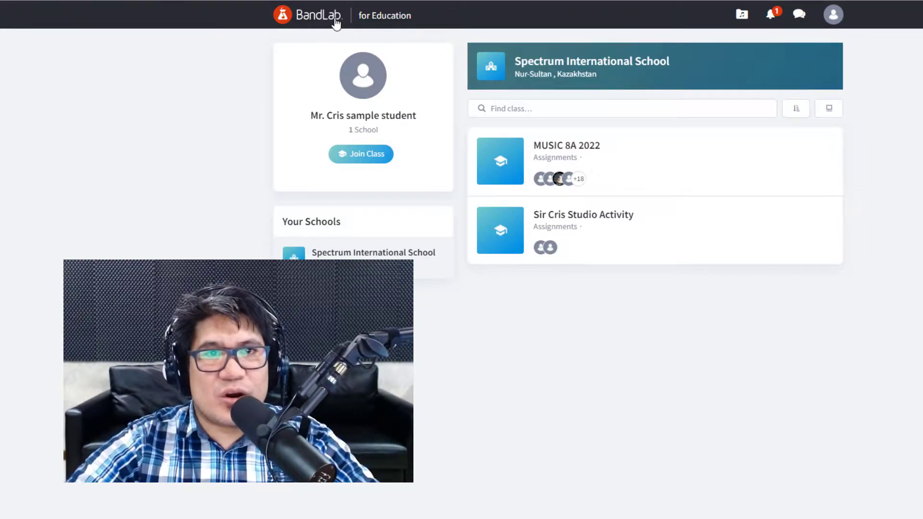
Open Sir Cris Studio Activity and start Compose and Explore from the teacher's template.
click(573, 225)
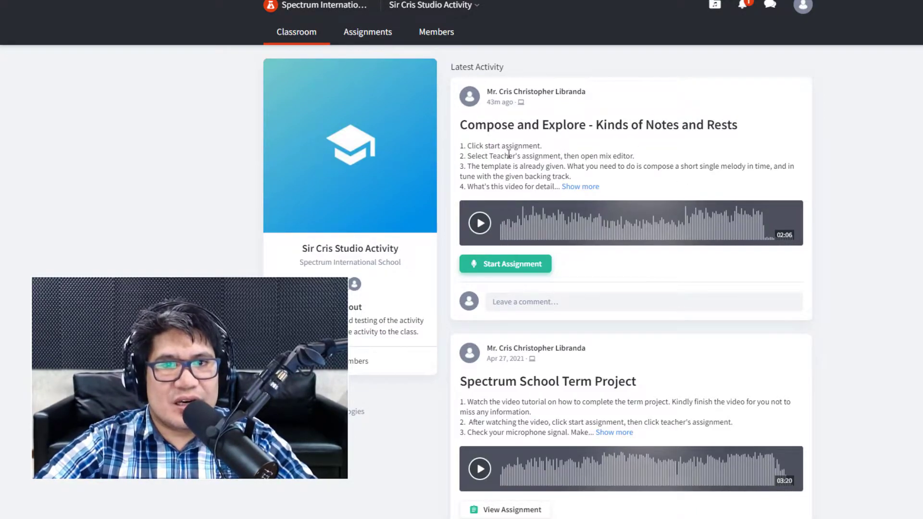
click(512, 267)
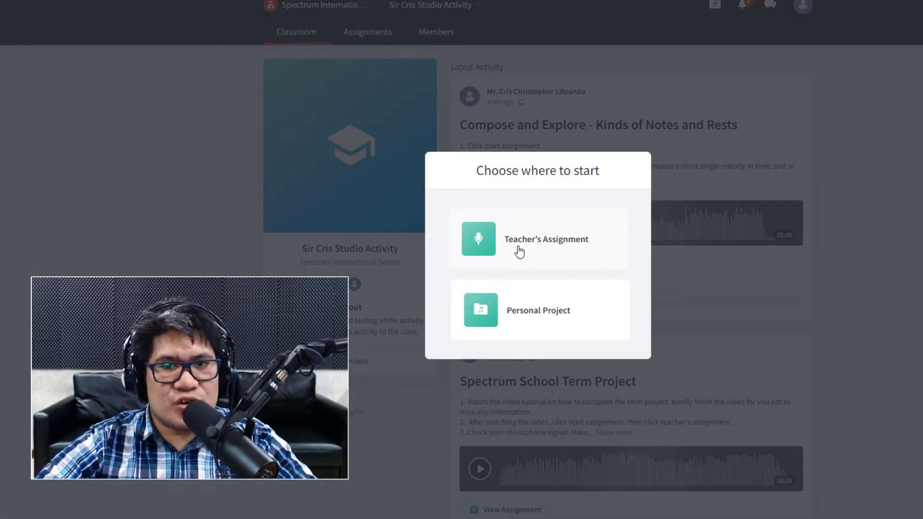
click(519, 251)
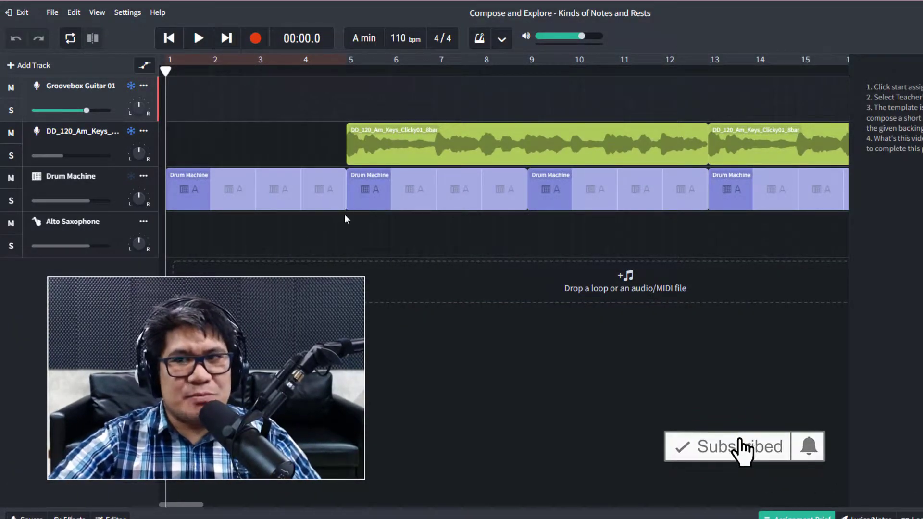
Stretch the loop region from bar 1 to about bar 59 and select the Alto Saxophone track.
scroll(297, 172, down, 2)
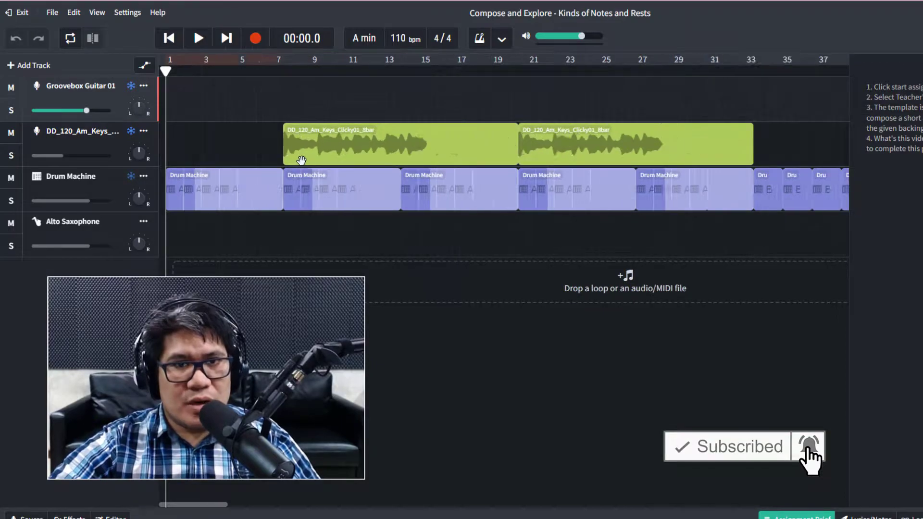
scroll(299, 161, down, 2)
scroll(343, 149, down, 1)
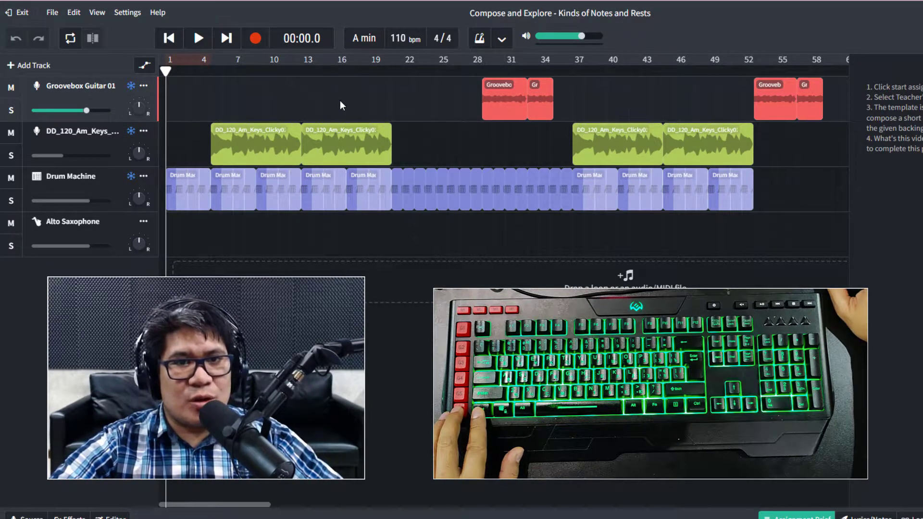
scroll(310, 100, up, 3)
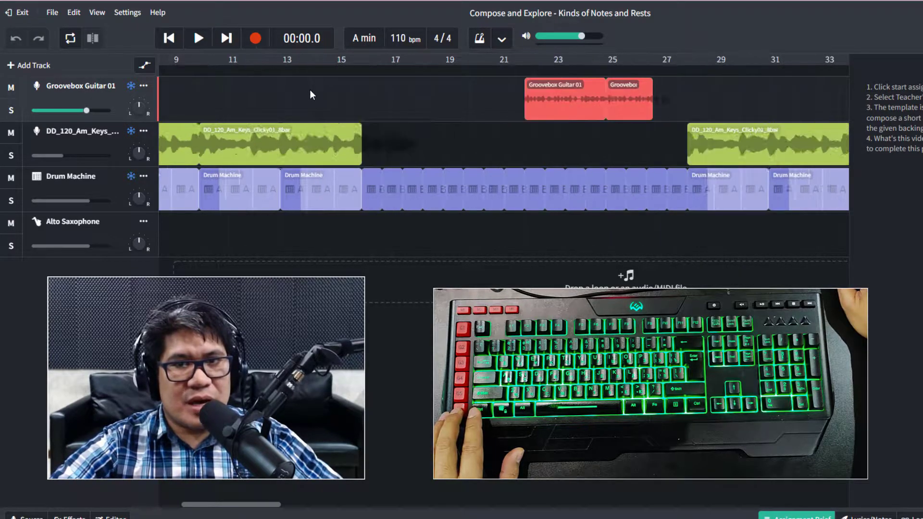
scroll(312, 95, down, 3)
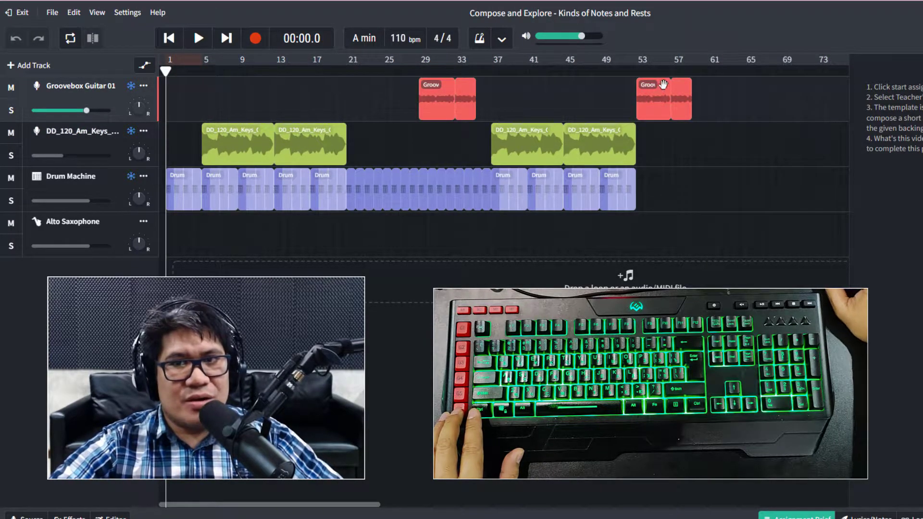
drag(202, 59, 697, 53)
drag(206, 59, 144, 62)
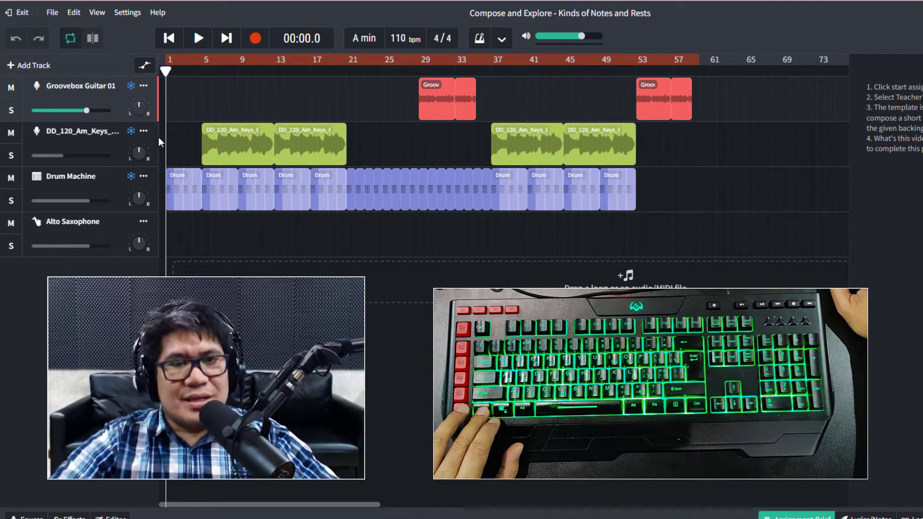
click(115, 229)
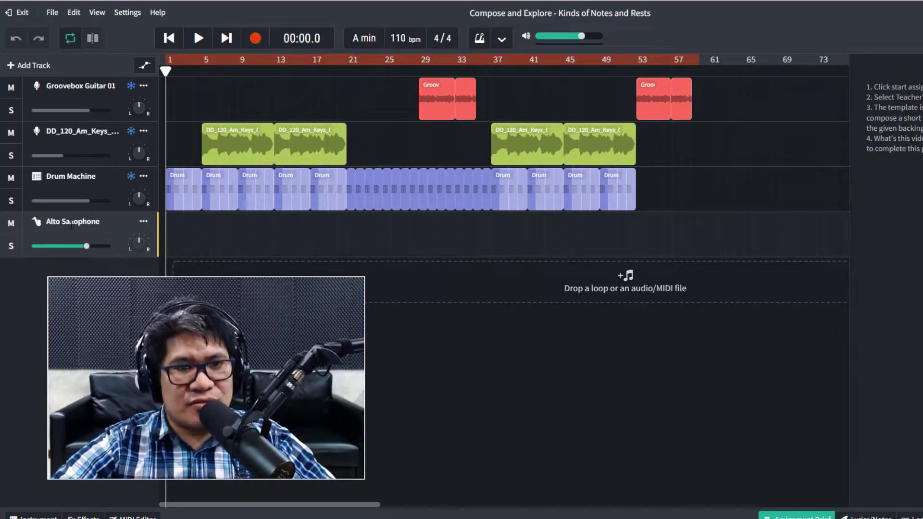
Show the Alto Saxophone instrument panel with its playable keyboard at octave 3.
click(38, 226)
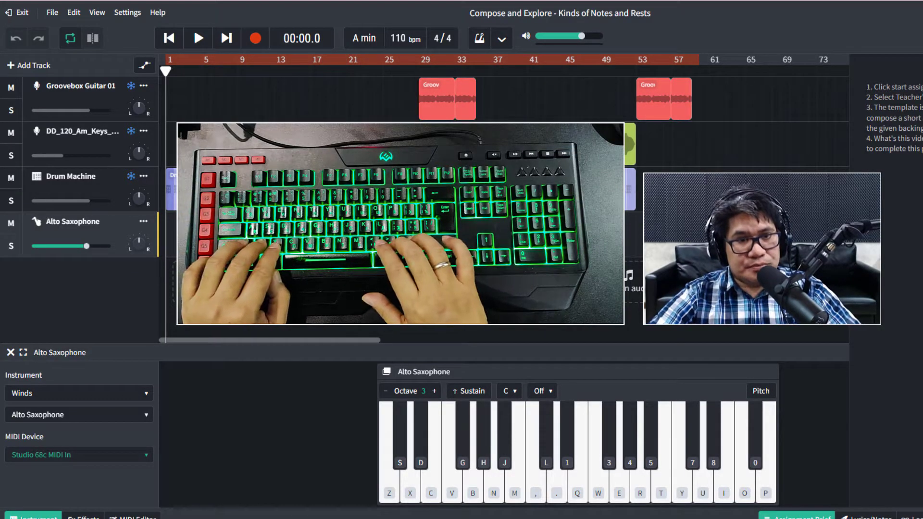
key(z)
key(c)
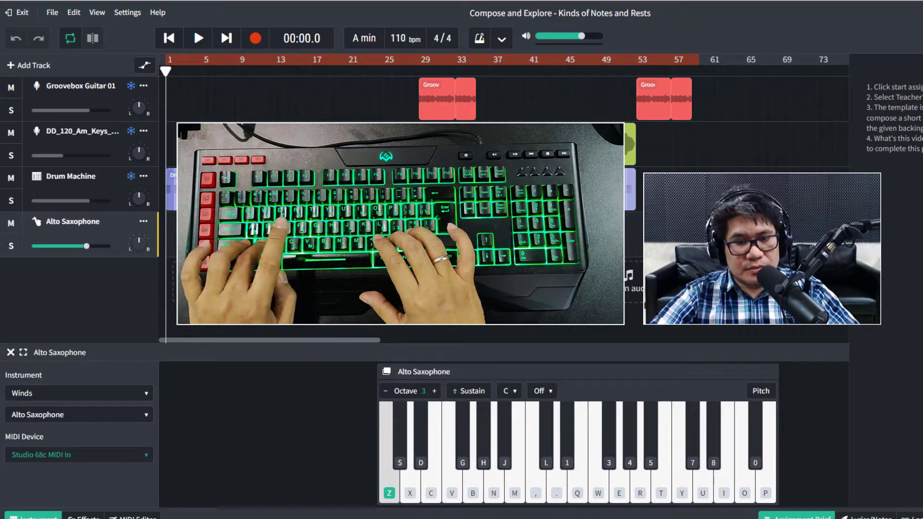
key(o)
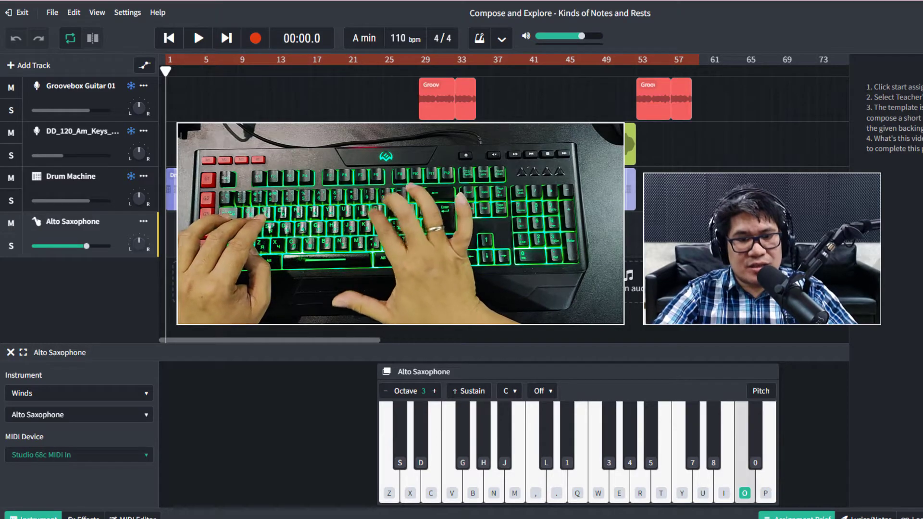
key(t)
key(i)
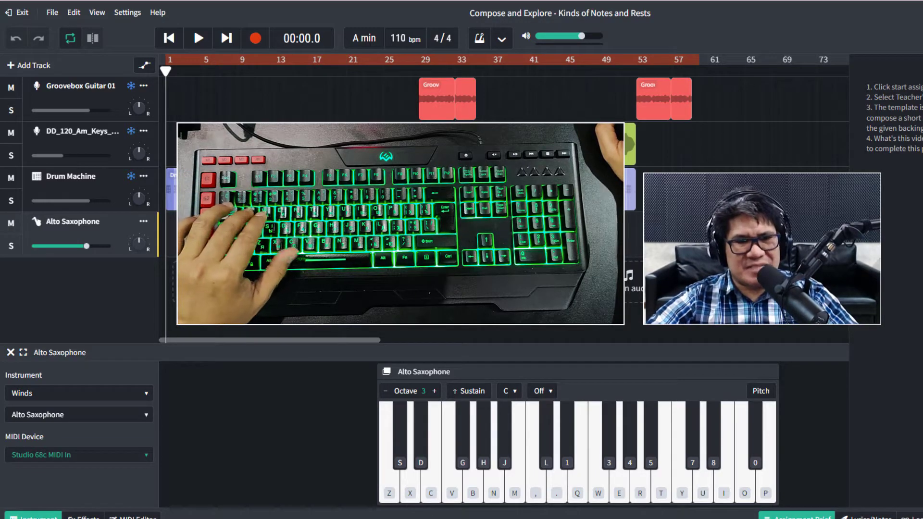
key(q)
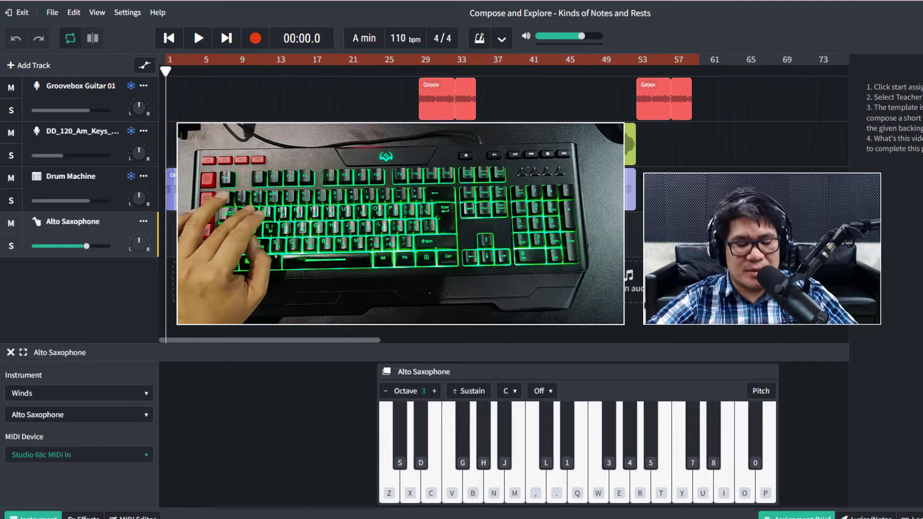
key(e)
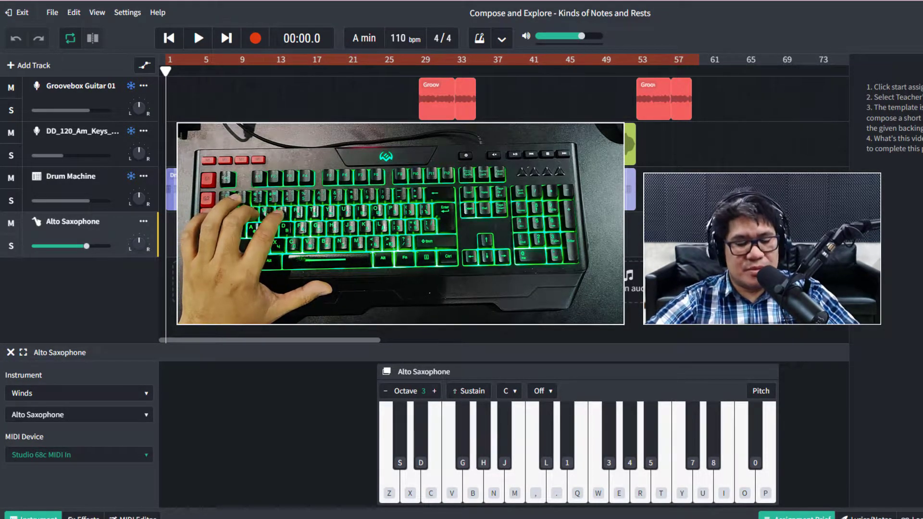
key(r)
key(r)
key(r)
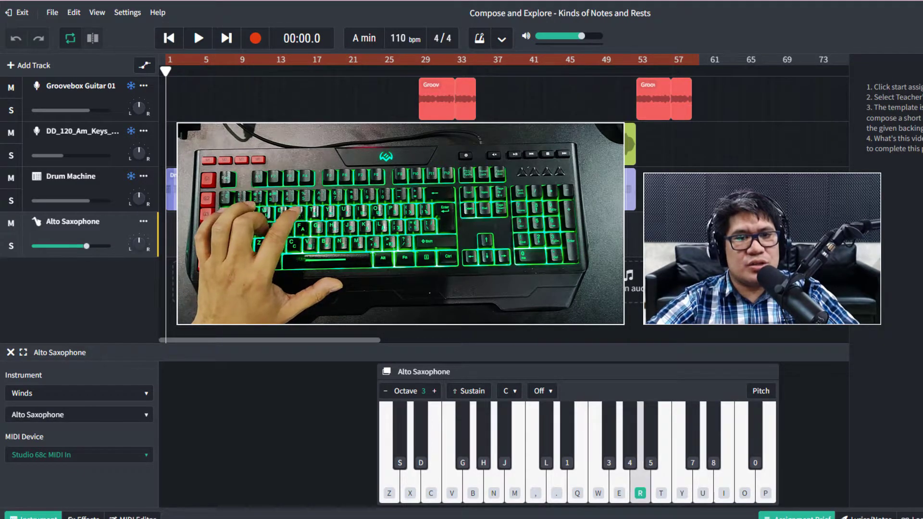
key(r)
key(r)
key(r)
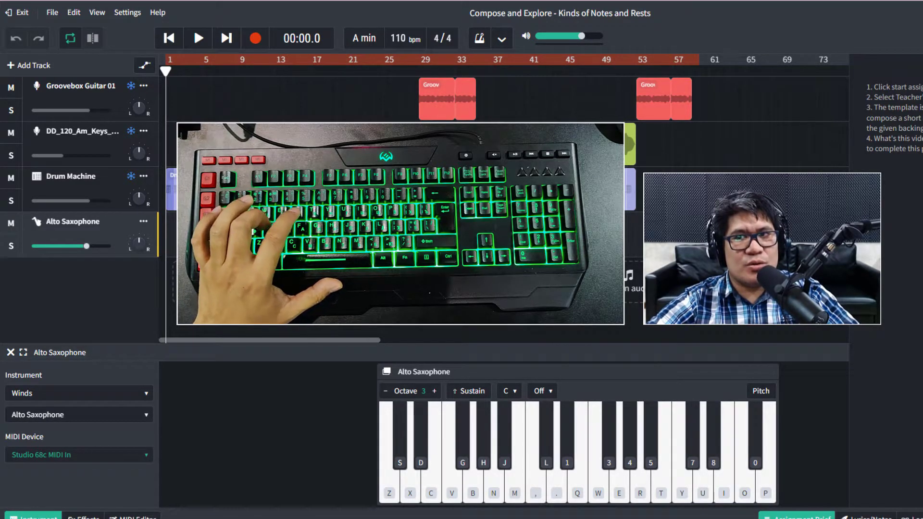
key(r)
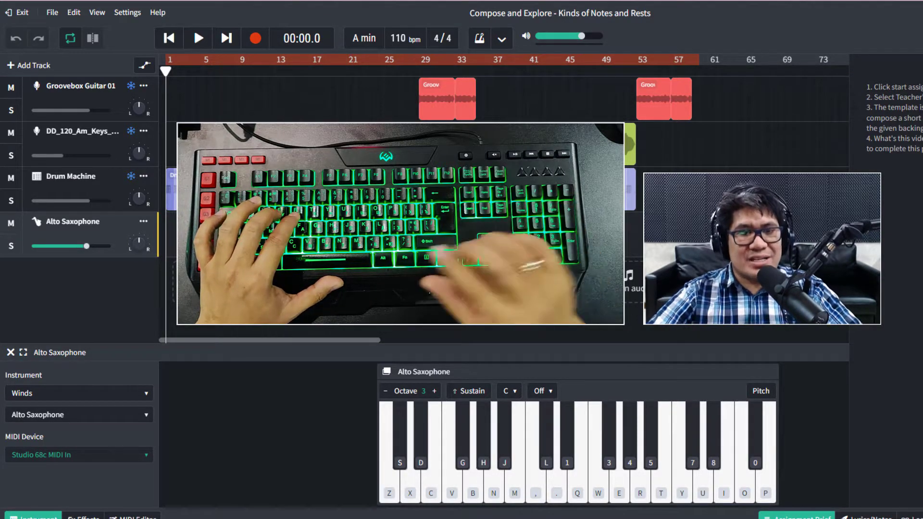
key(r)
key(r)
key(r)
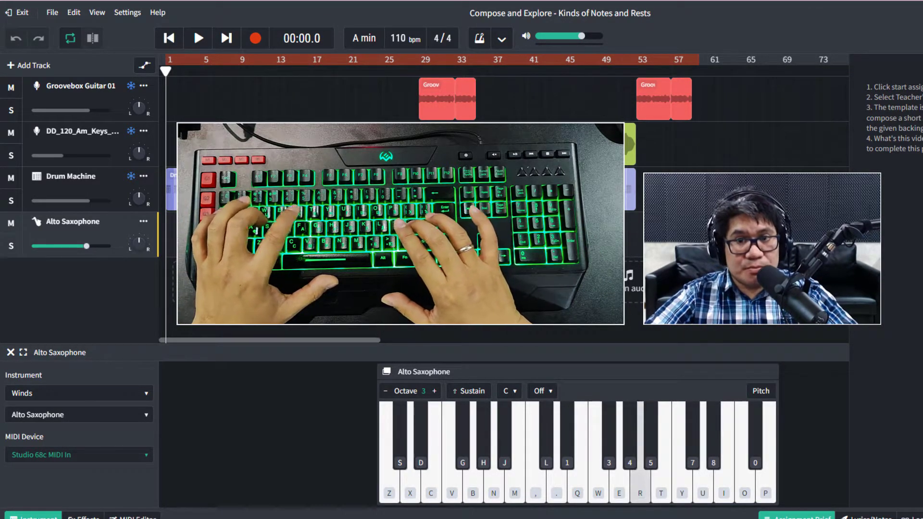
key(r)
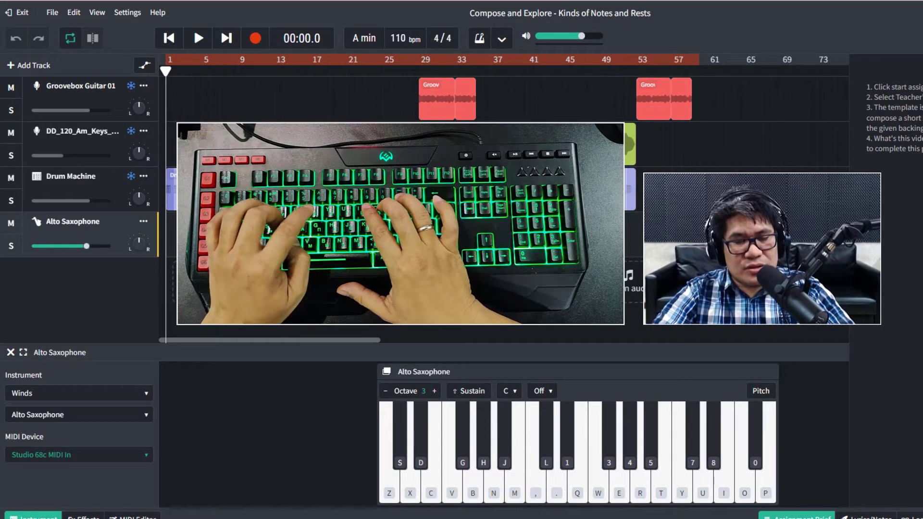
key(t)
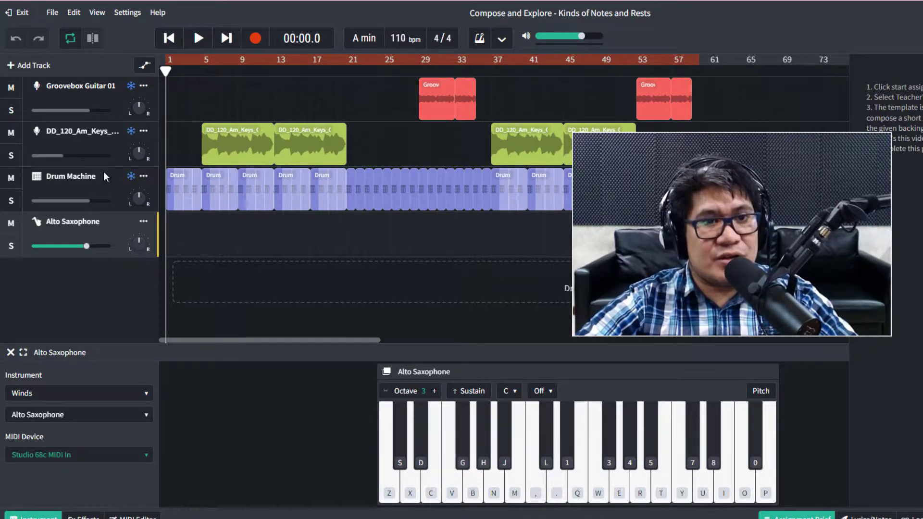
Enable Multitrack Recording on the Alto Saxophone track from its header menu.
right_click(114, 235)
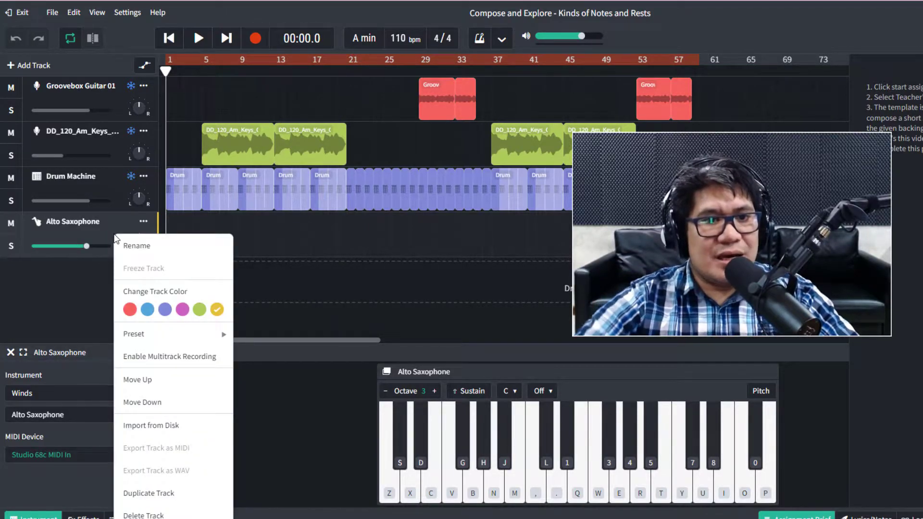
click(157, 364)
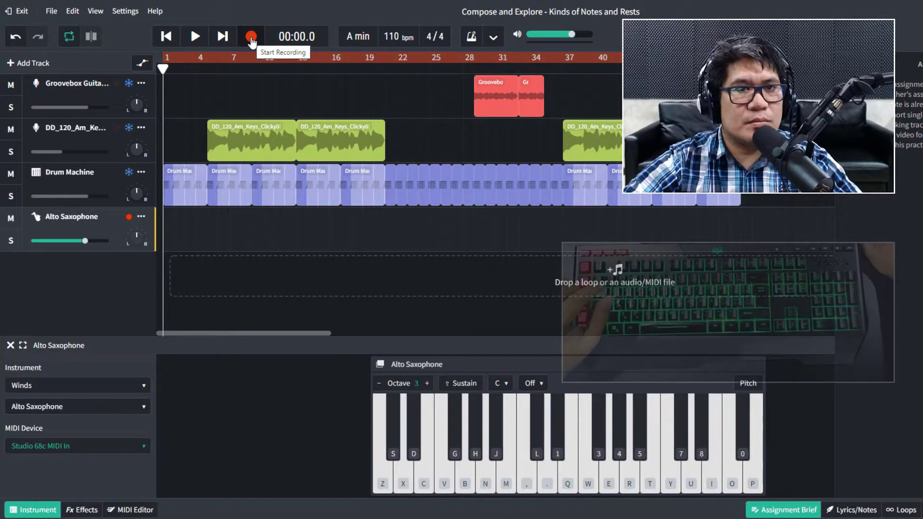
Start recording and play the opening melody notes on keys N, Z, C, N, M, N, C, B.
click(255, 39)
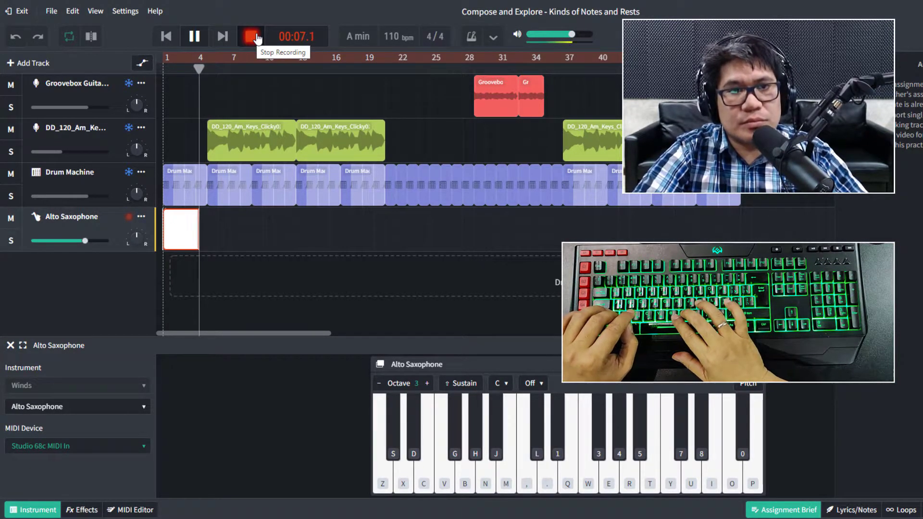
key(n)
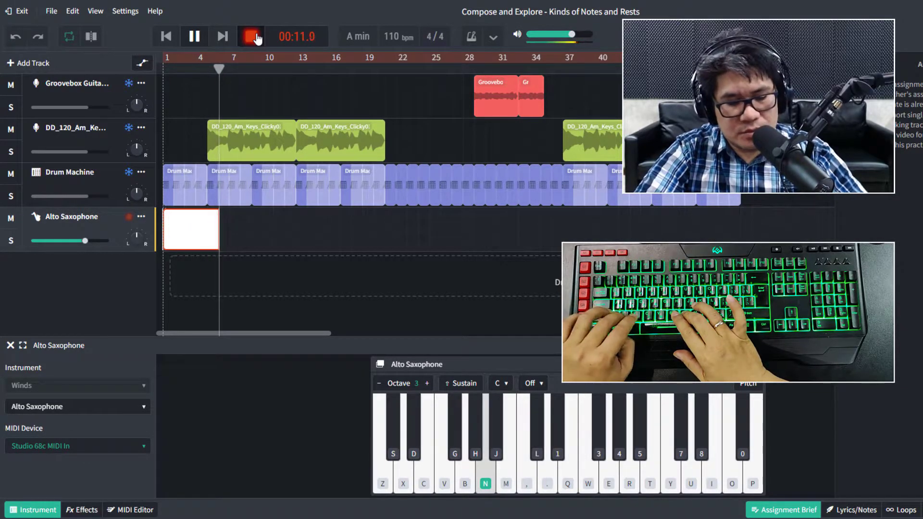
key(z)
key(c)
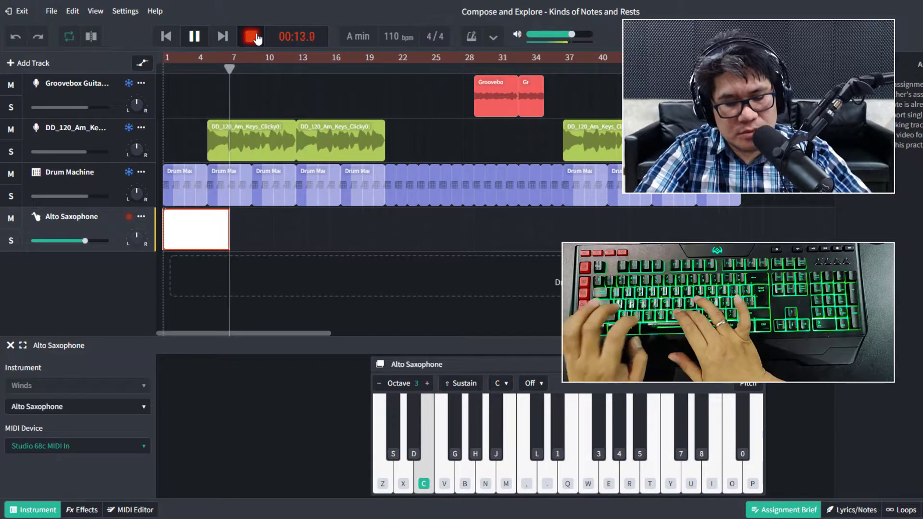
key(n)
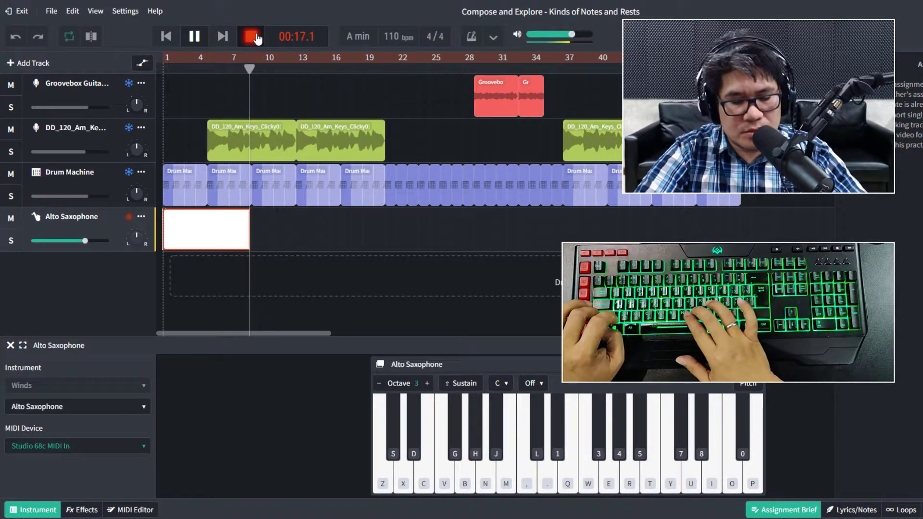
key(m)
key(n)
key(c)
key(b)
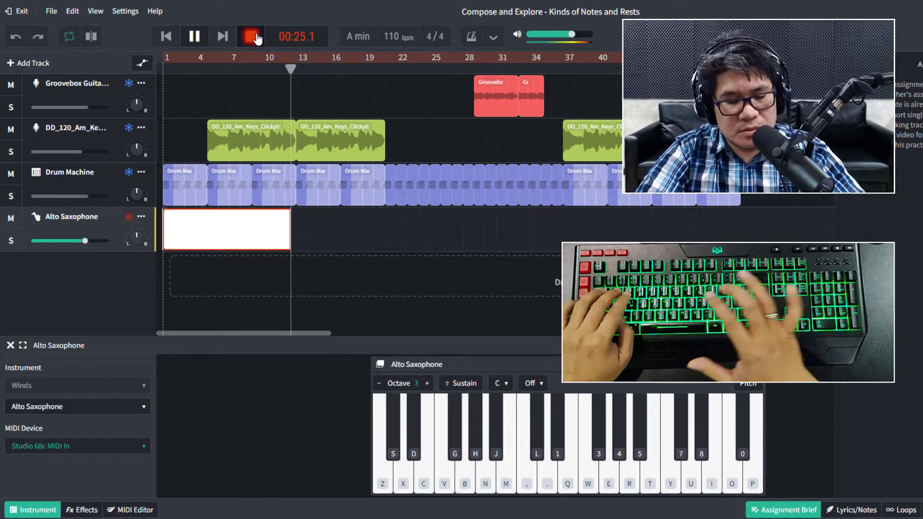
Continue the melody on keys E, T, R, Y, E, P, O, I, T, Y, C.
key(e)
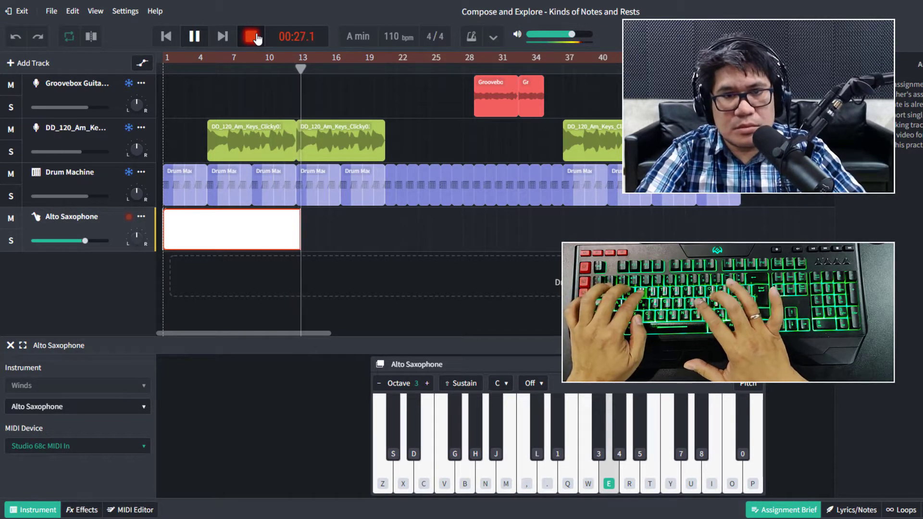
key(t)
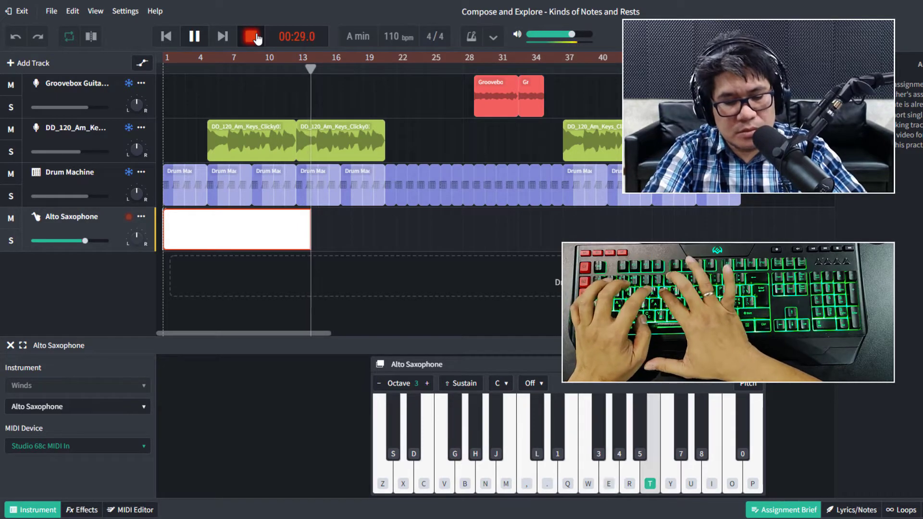
key(r)
key(y)
key(e)
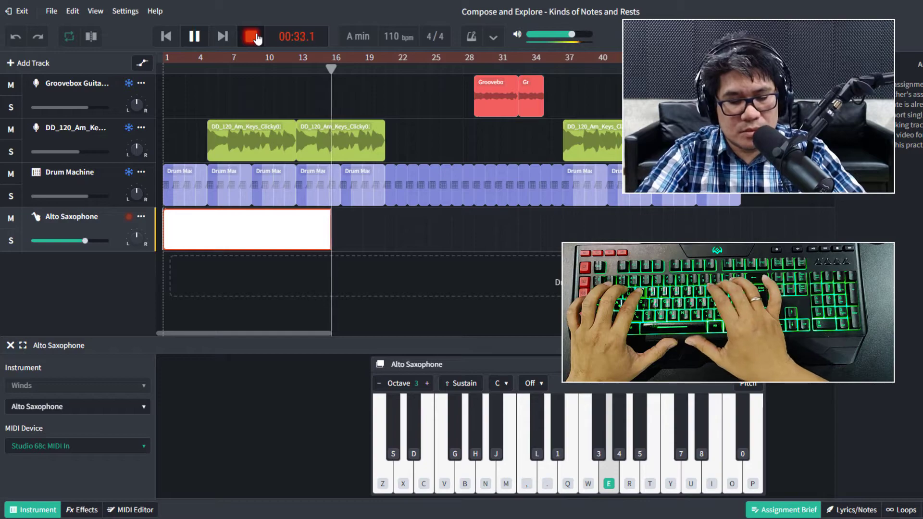
key(p)
key(o)
key(i)
key(t)
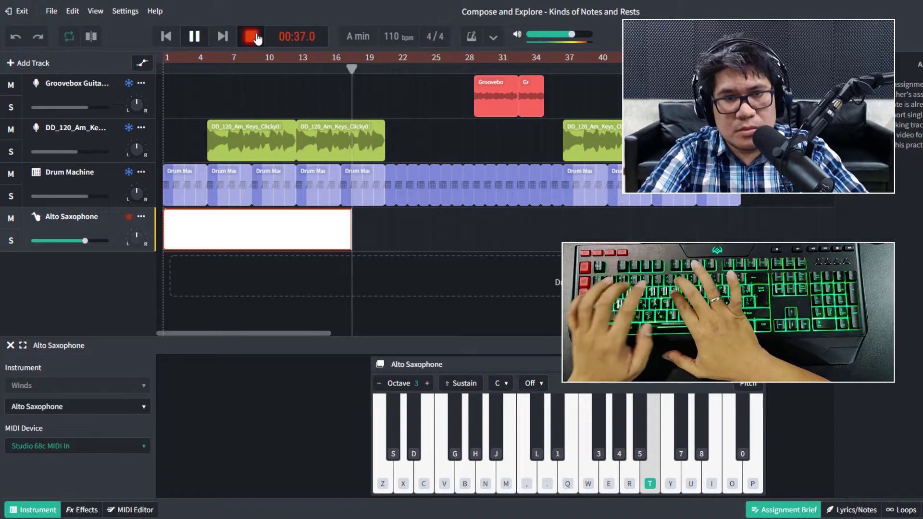
key(y)
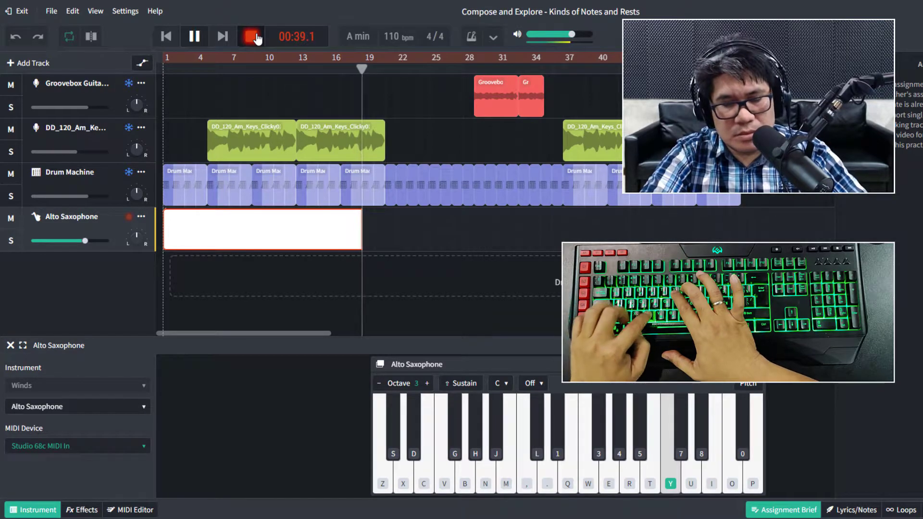
key(c)
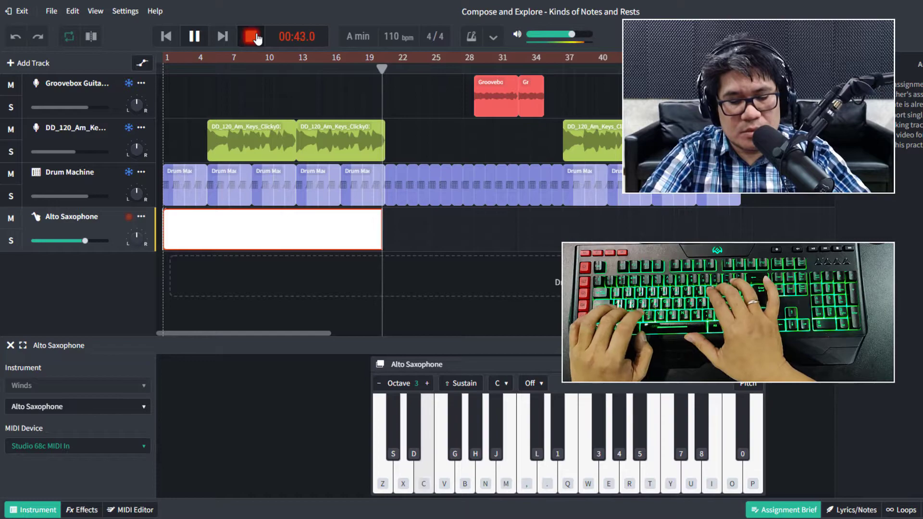
Finish the melody on keys P, E, R, W, Y, W, E, P, I, Y, R, Y, R, E.
key(p)
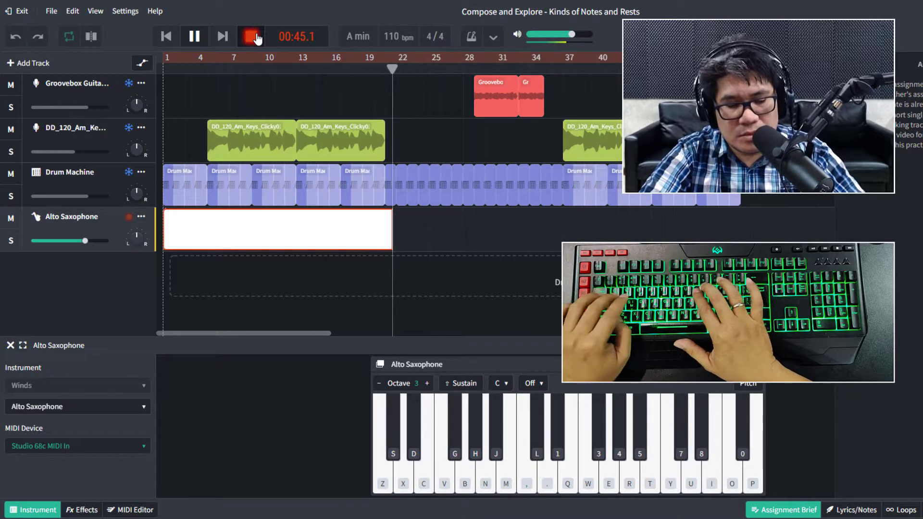
key(e)
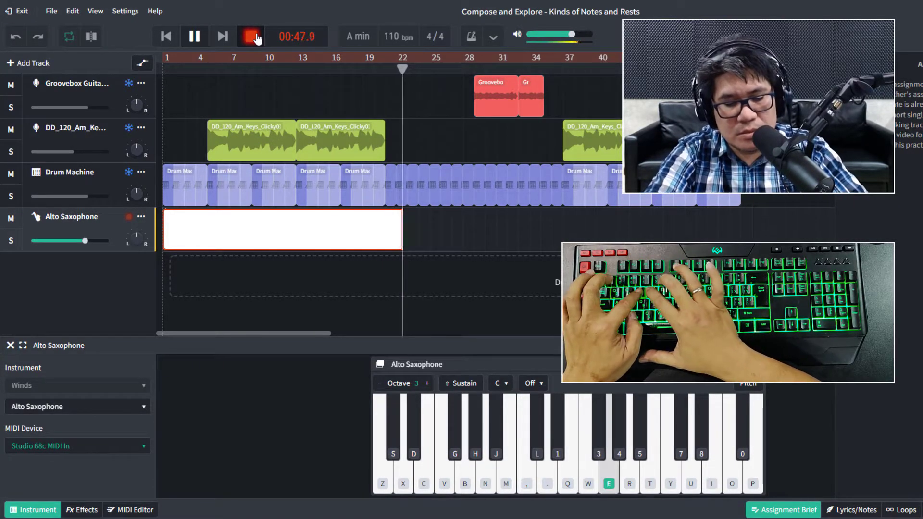
key(r)
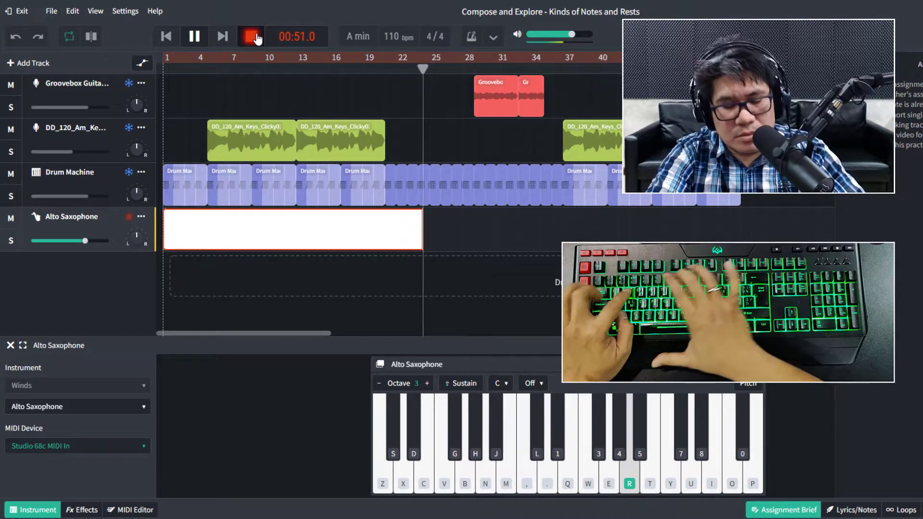
key(w)
key(y)
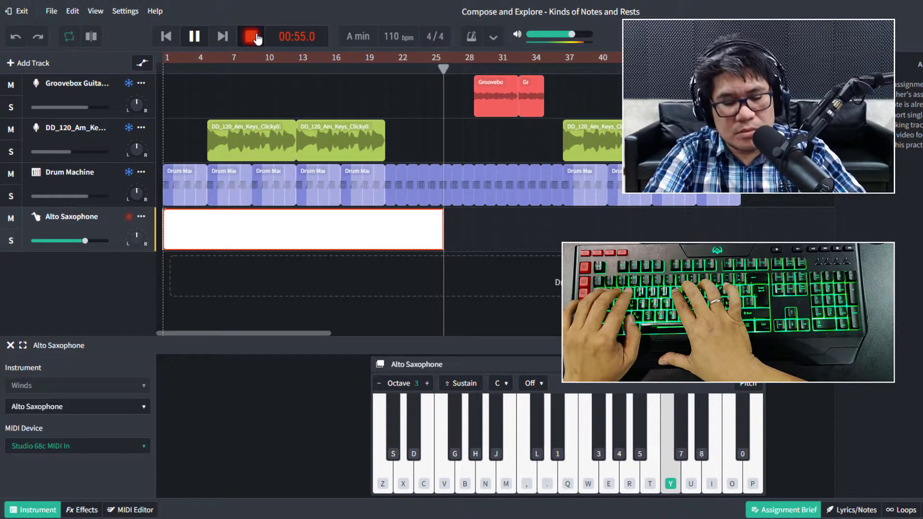
key(w)
key(e)
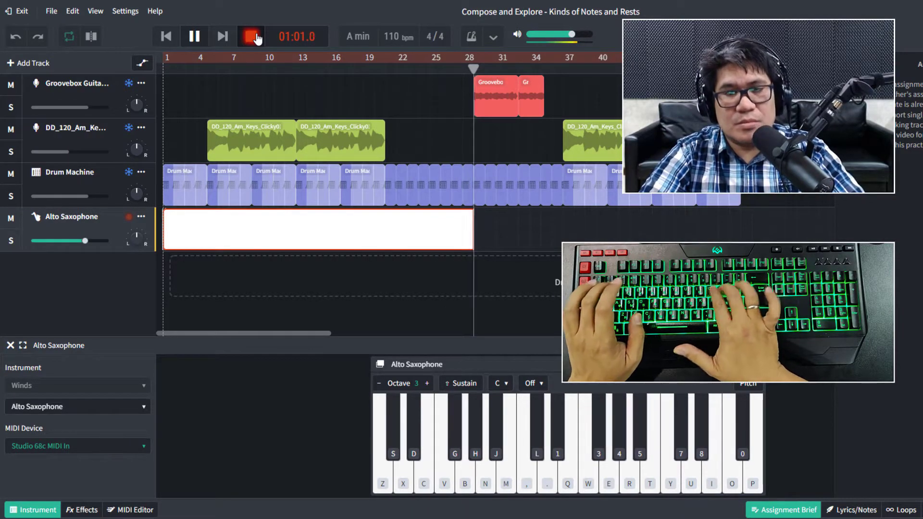
key(p)
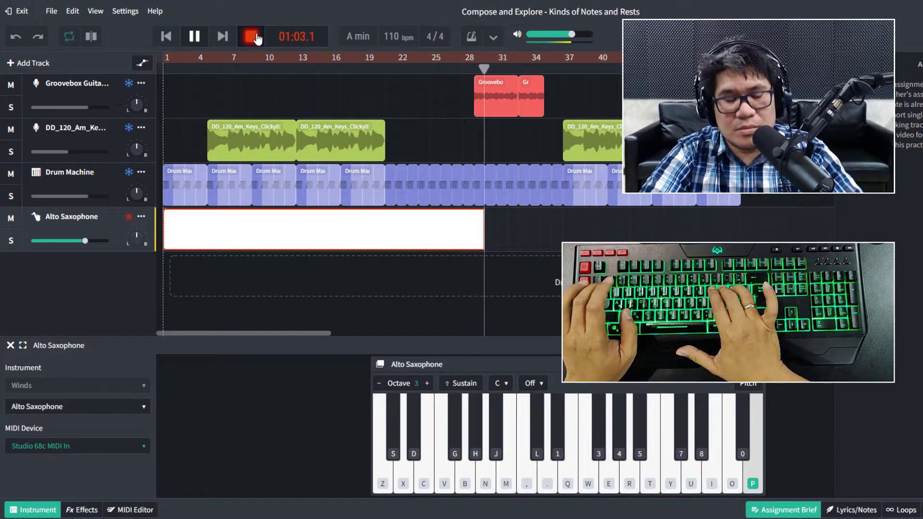
key(i)
key(i)
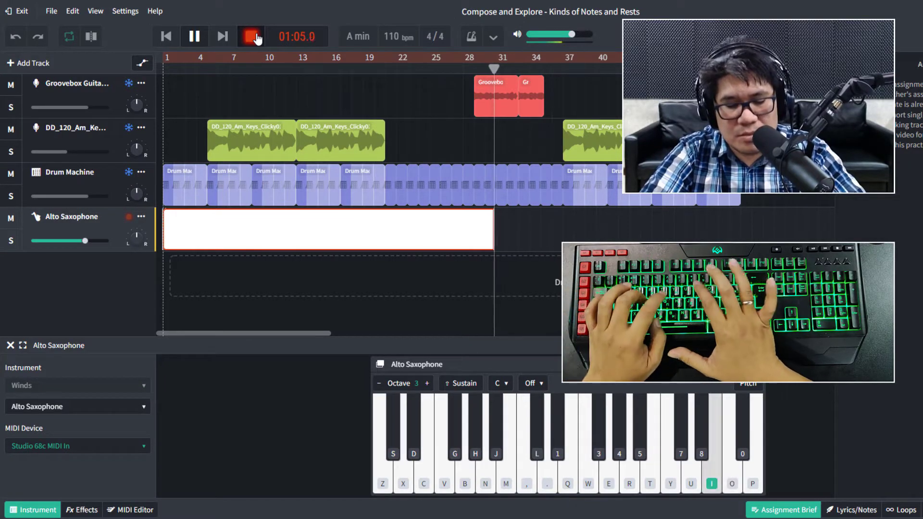
key(y)
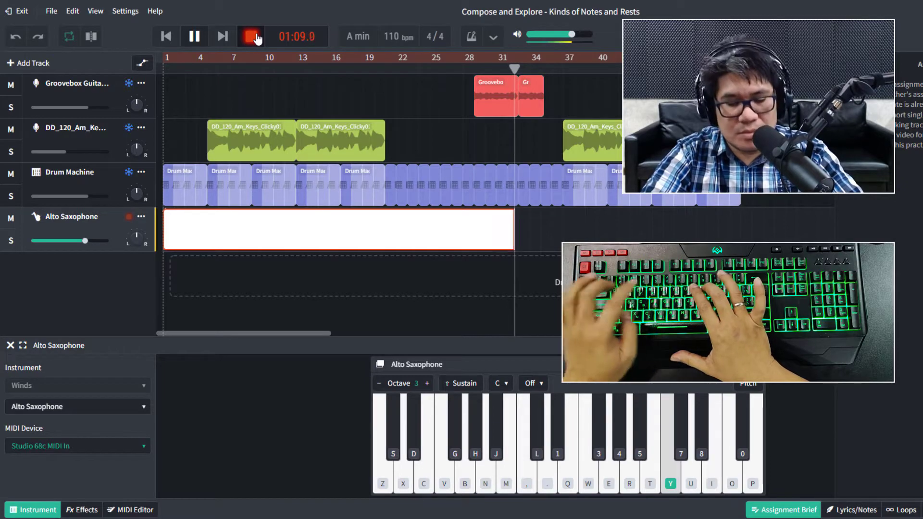
key(r)
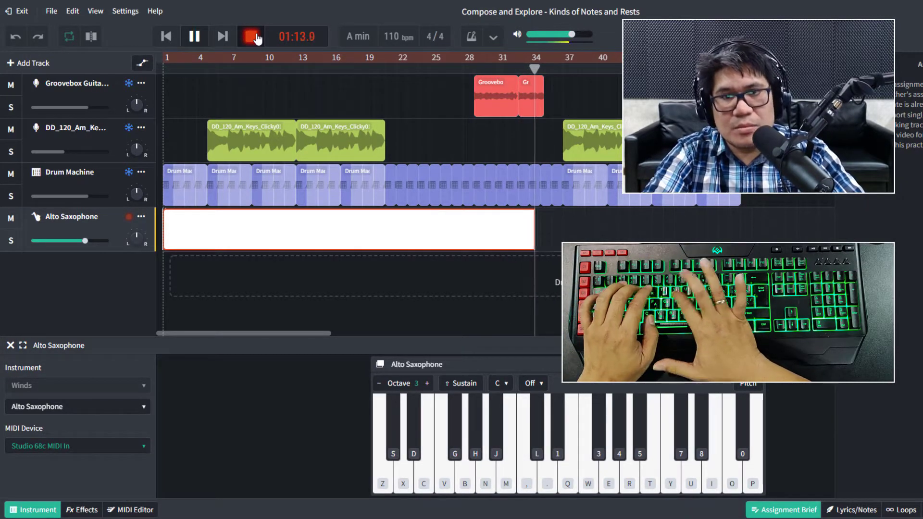
key(y)
key(r)
key(e)
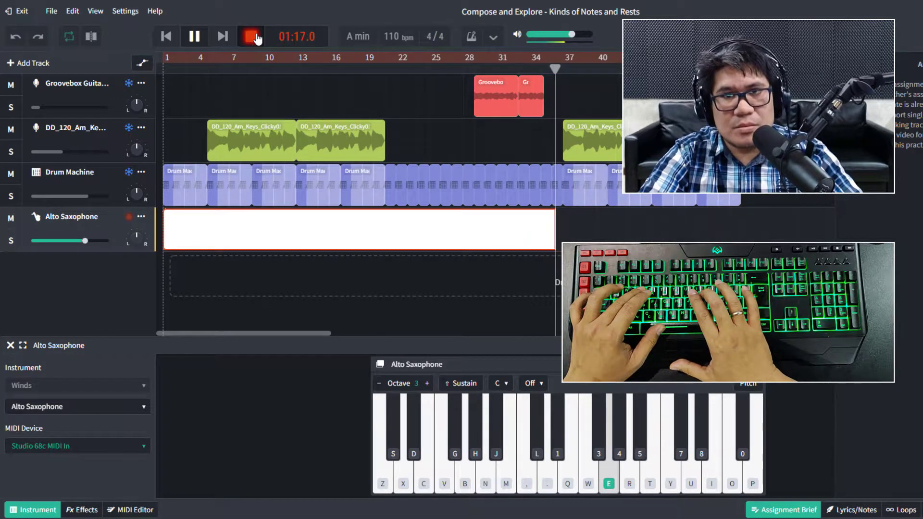
Stop recording and play the project back with the new saxophone take.
click(256, 38)
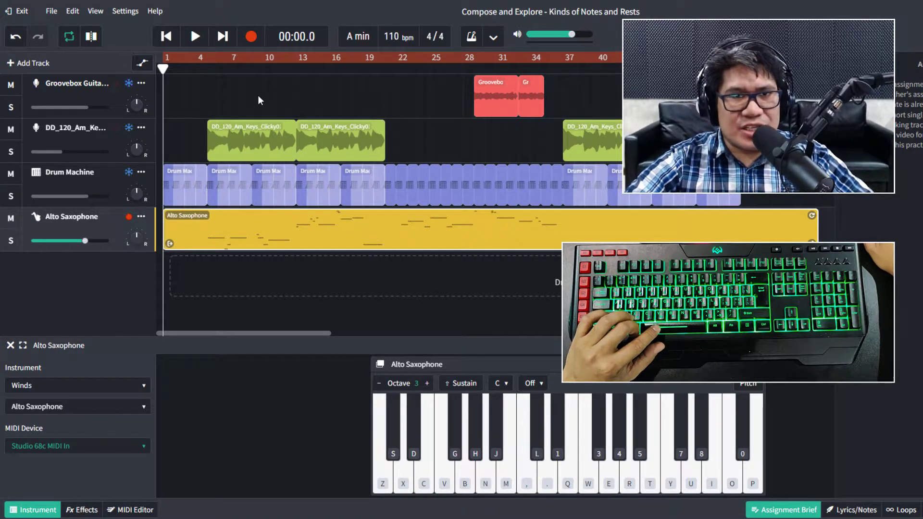
key(space)
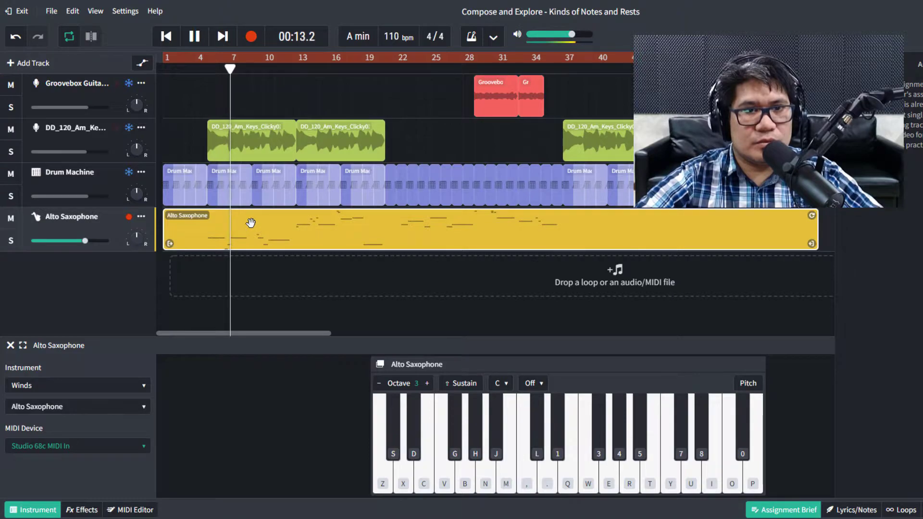
Stop playback and trim the Alto Saxophone clip to run from bar 4 to bar 36.
key(space)
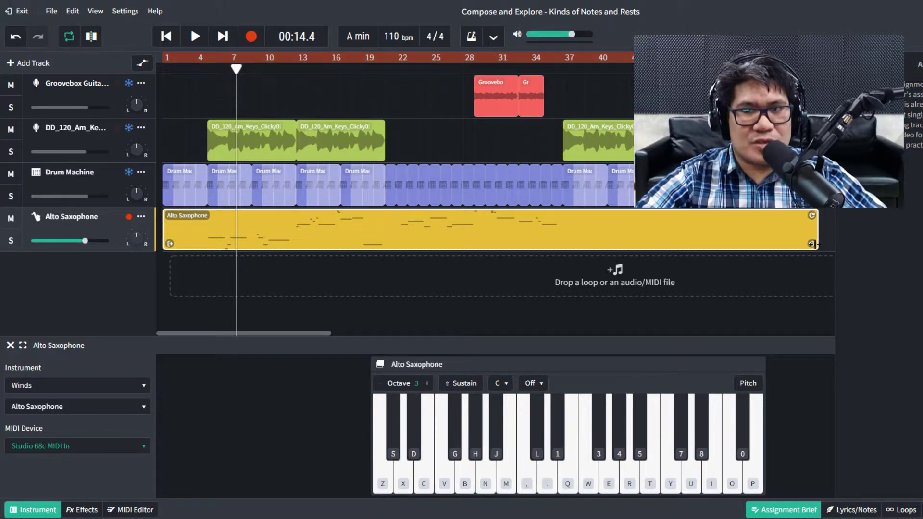
drag(810, 245, 561, 255)
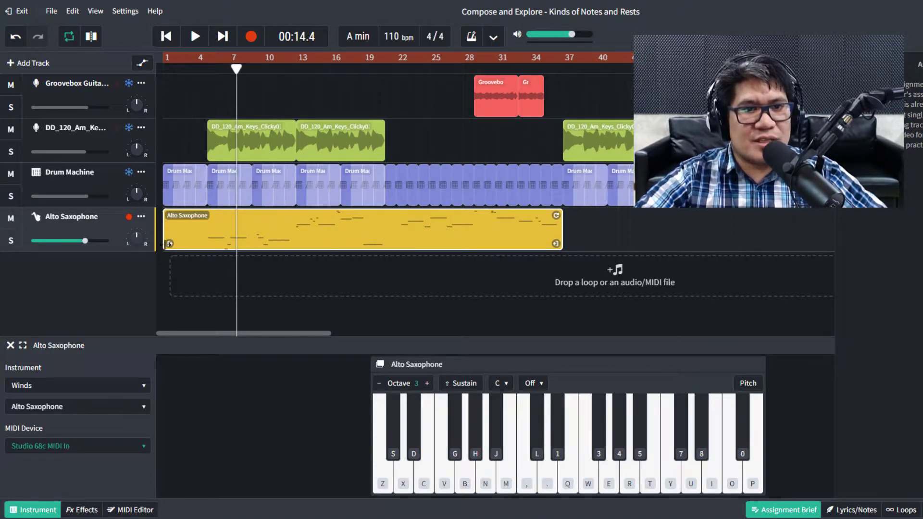
drag(172, 244, 203, 243)
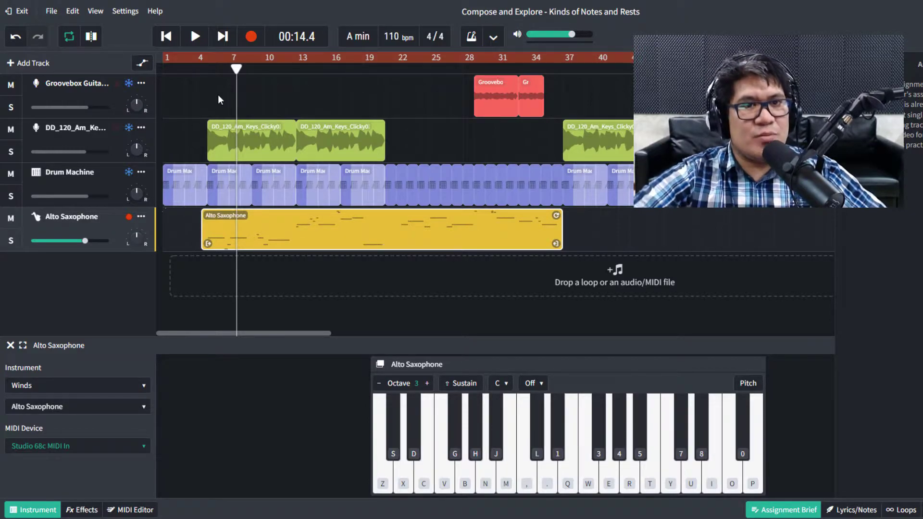
Zoom in around bar 5 and move the clip's start to just before the bar 5 line.
scroll(182, 108, up, 5)
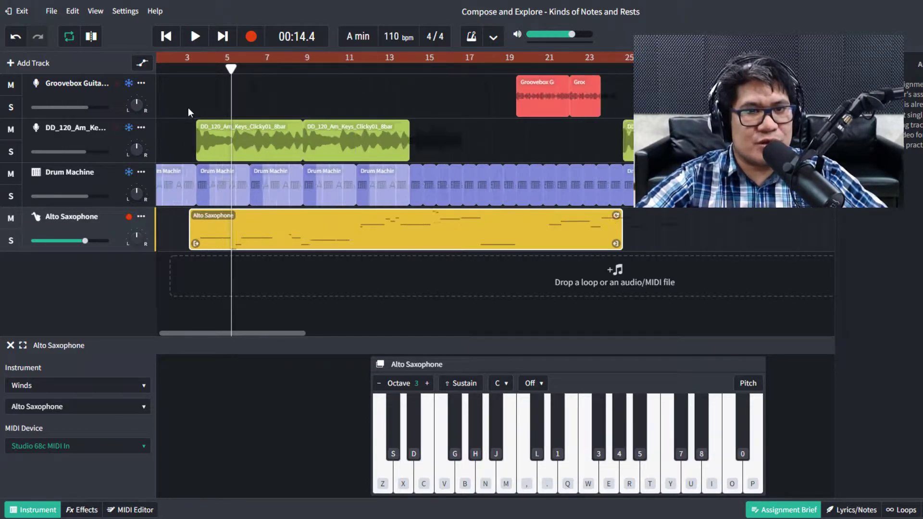
scroll(215, 140, up, 6)
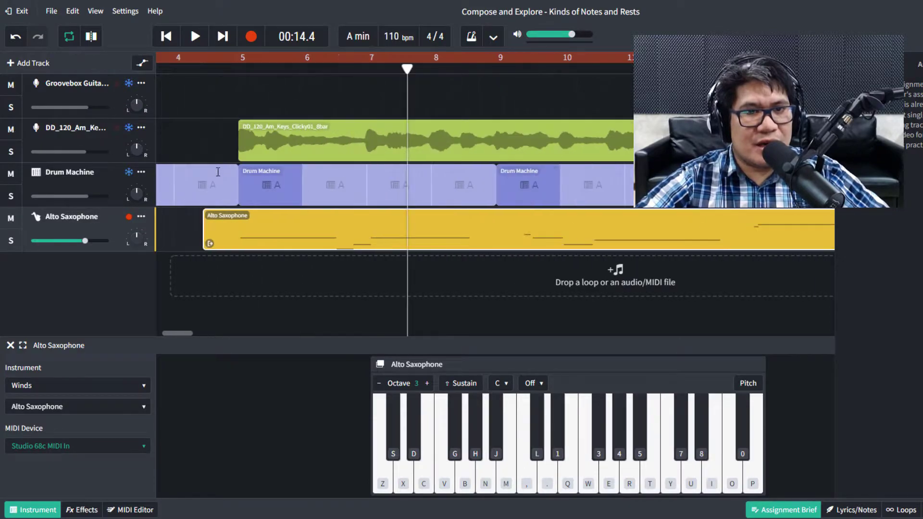
scroll(220, 214, up, 5)
drag(168, 333, 164, 333)
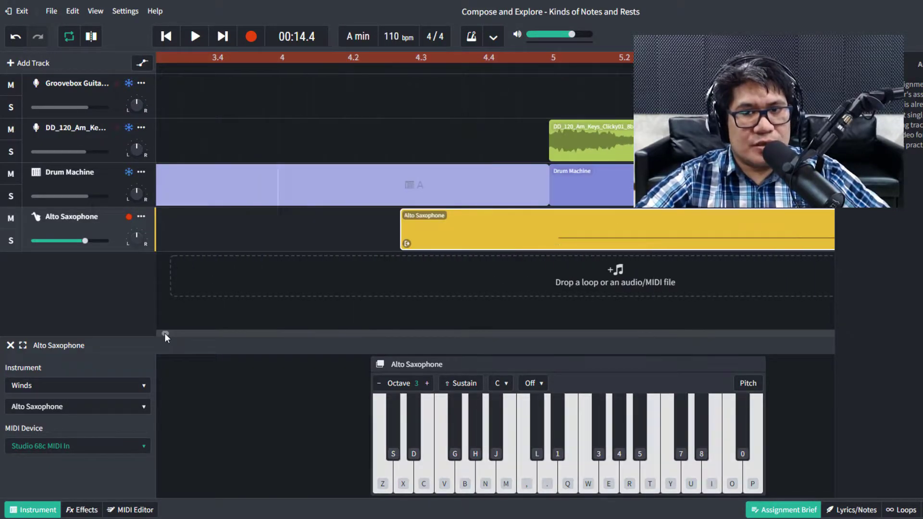
scroll(569, 130, up, 2)
scroll(569, 131, up, 2)
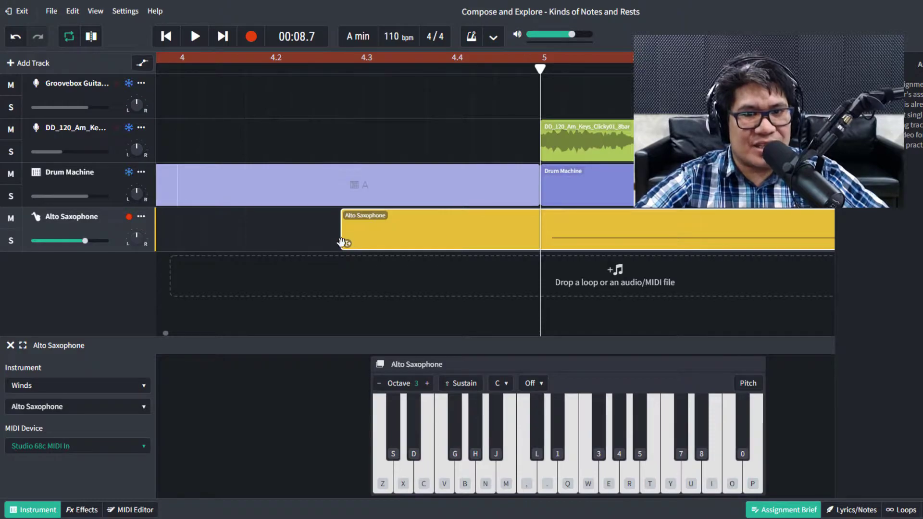
drag(349, 244, 526, 231)
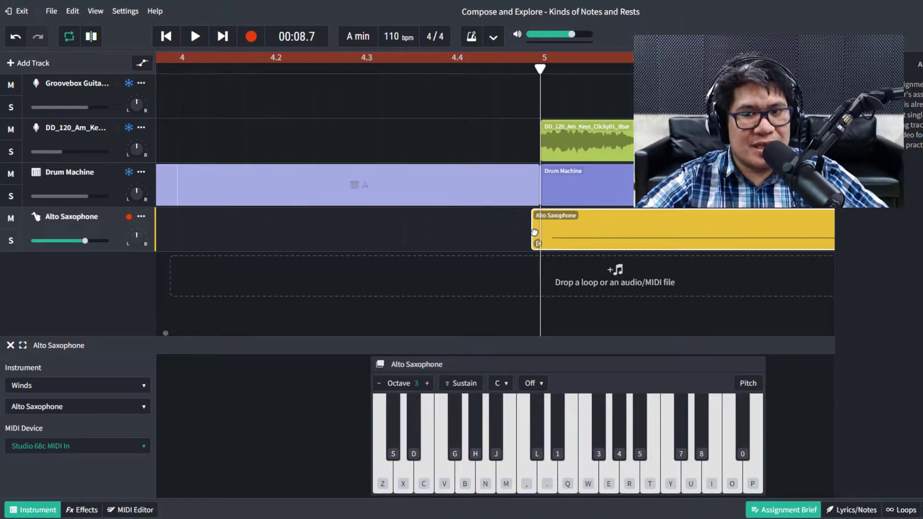
drag(606, 244, 594, 248)
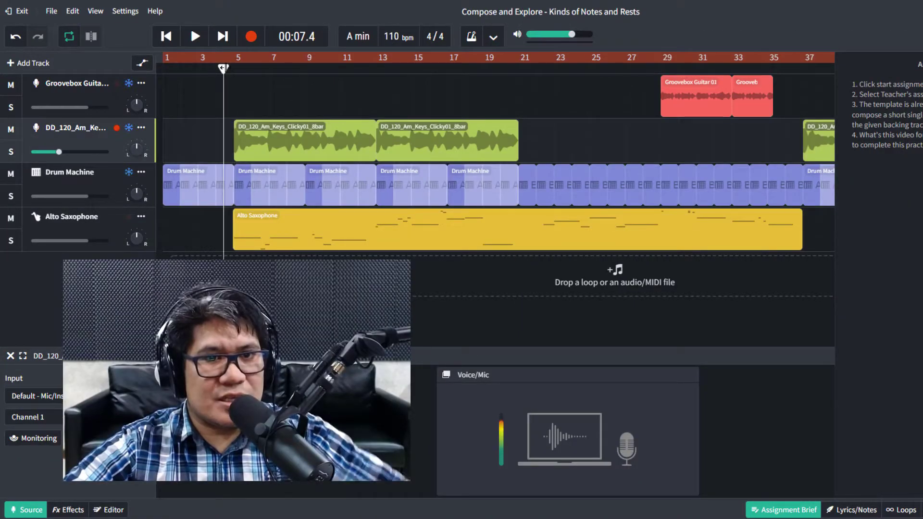
Play back the trimmed melody, disable Multitrack Recording on Alto Saxophone, and place the playhead at bar 37.
key(space)
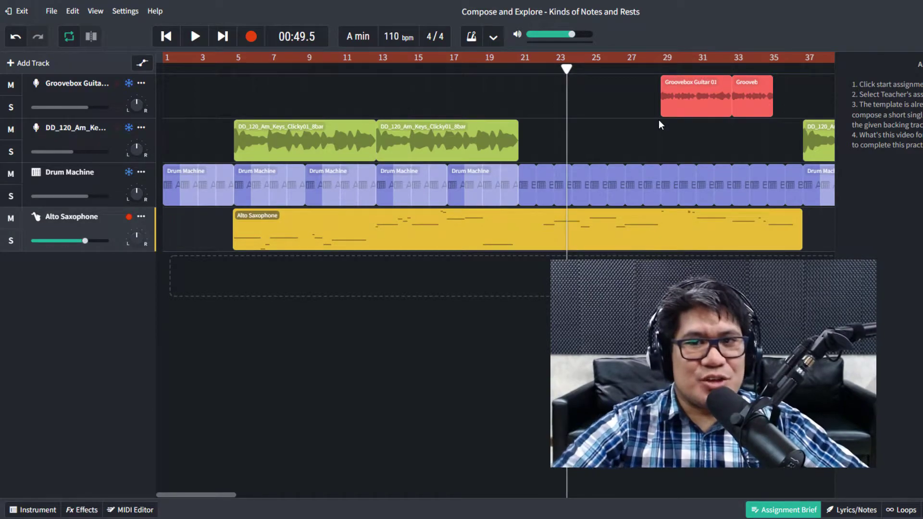
scroll(629, 164, down, 3)
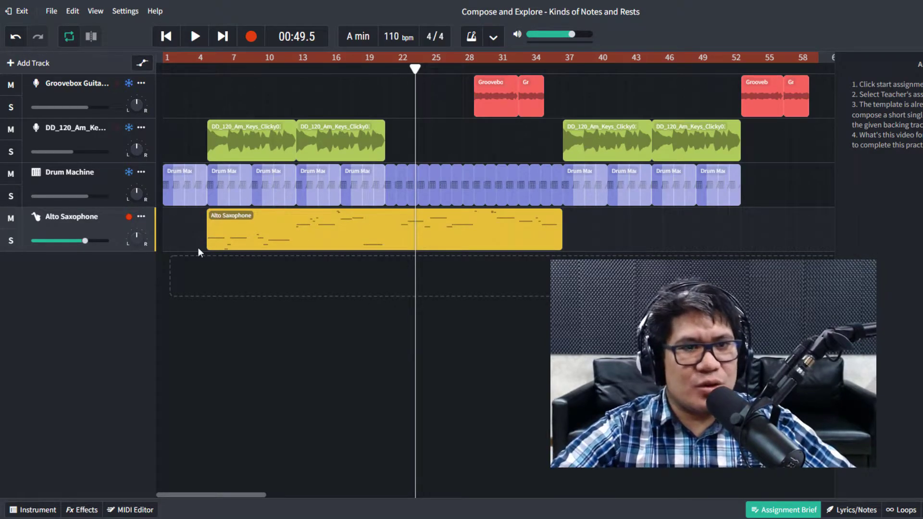
right_click(99, 218)
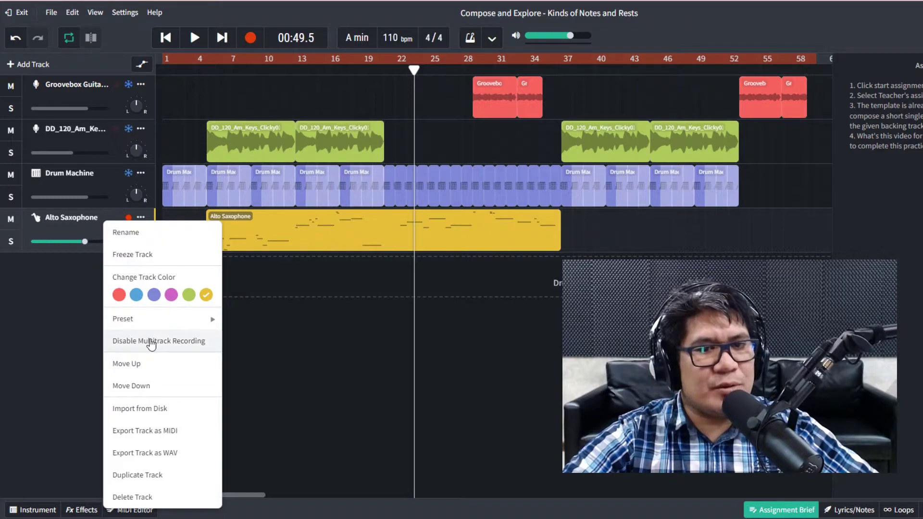
click(151, 342)
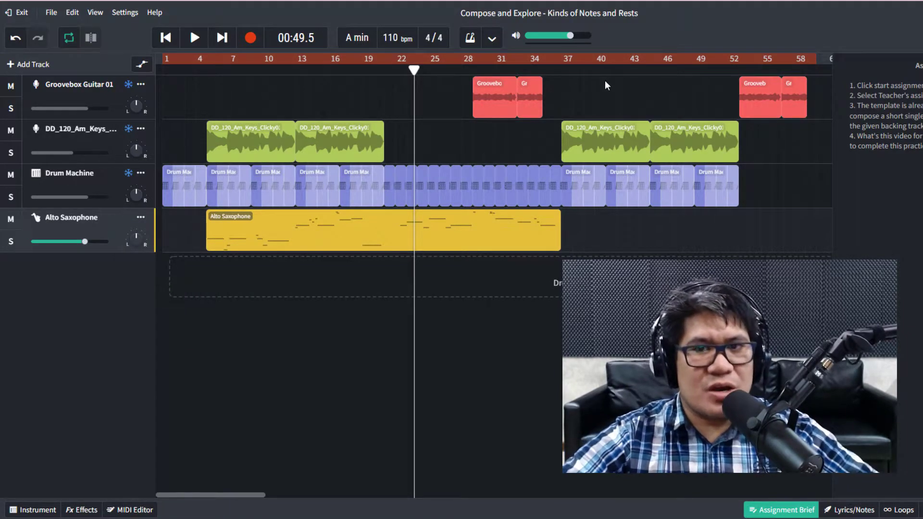
click(569, 69)
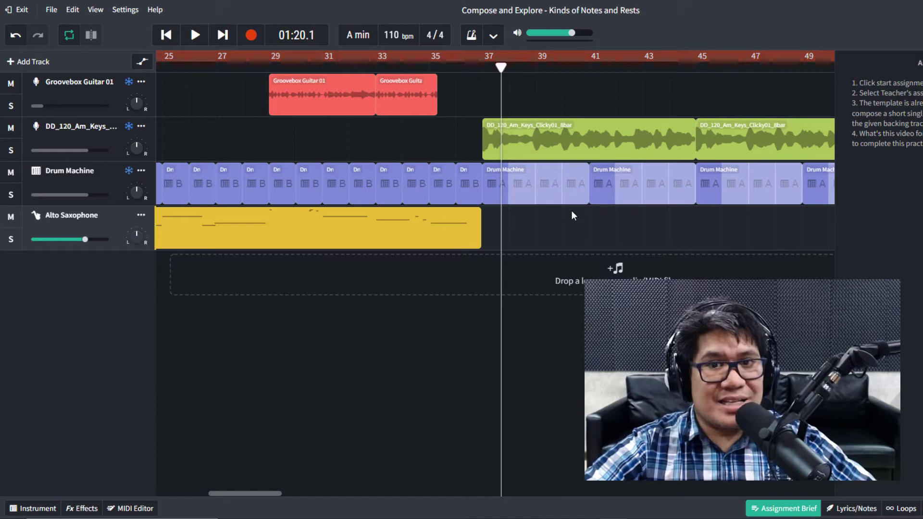
Create an empty Alto Saxophone region on the sax lane and slide it to start at bar 37.
scroll(573, 215, up, 2)
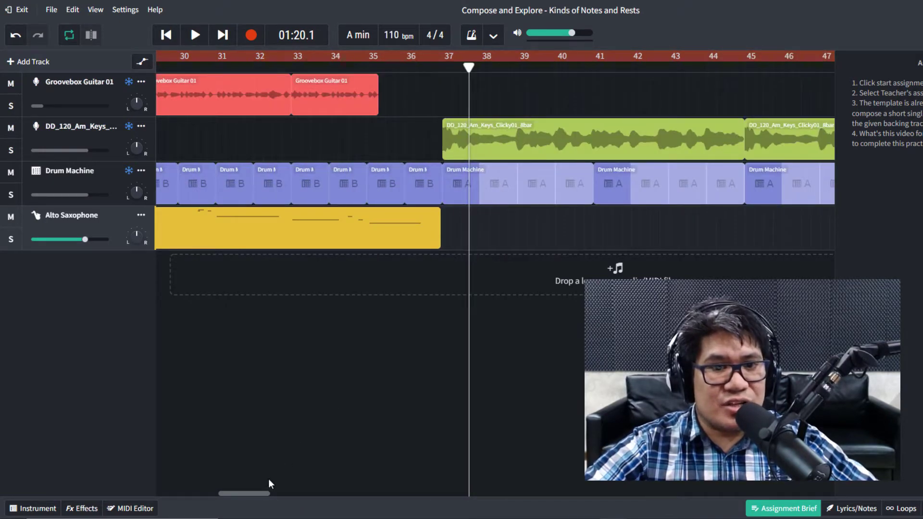
mouse_move(257, 493)
mouse_down()
mouse_move(277, 493)
mouse_move(267, 495)
mouse_up()
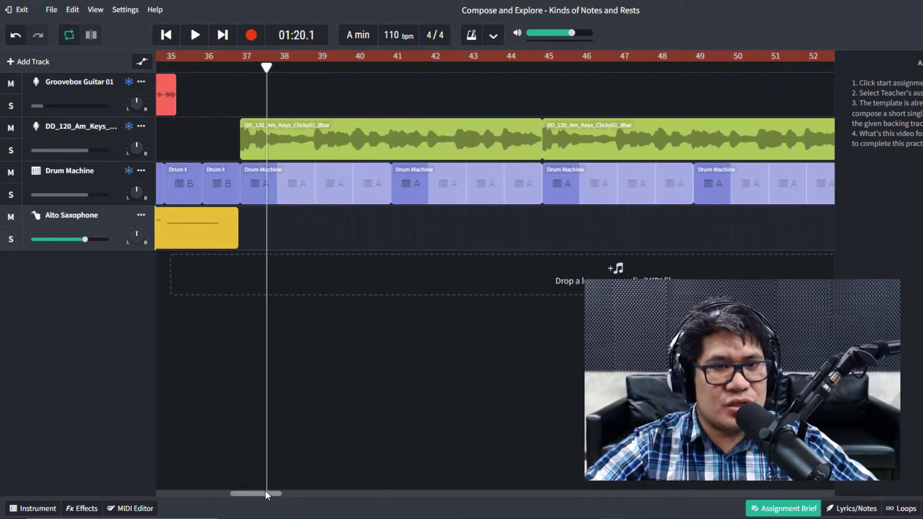
scroll(278, 236, up, 1)
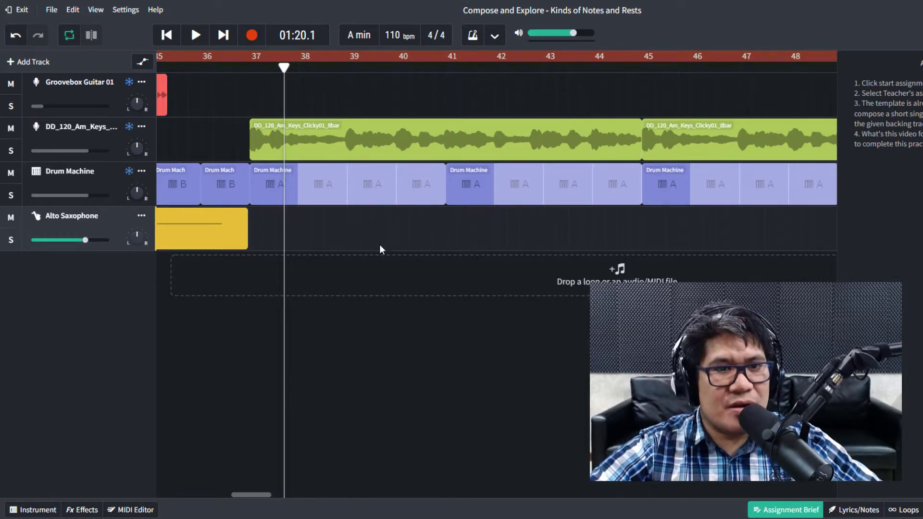
right_click(275, 228)
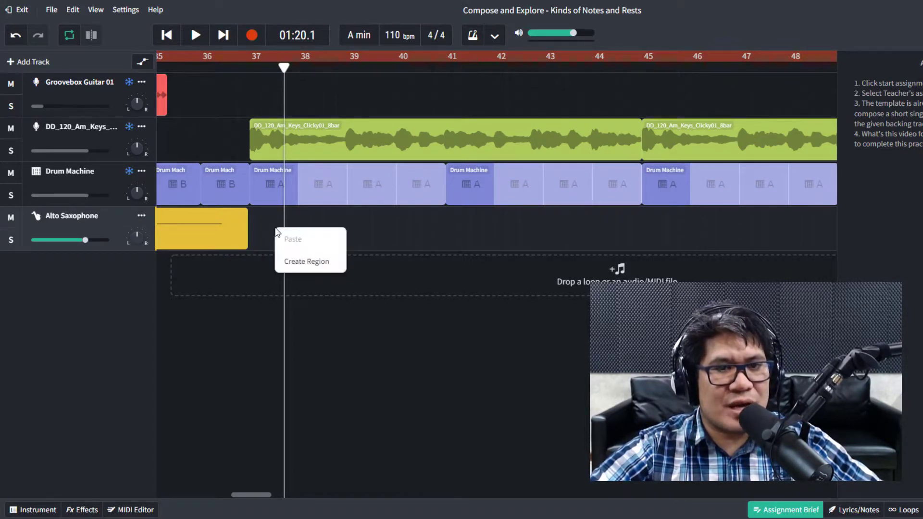
click(305, 262)
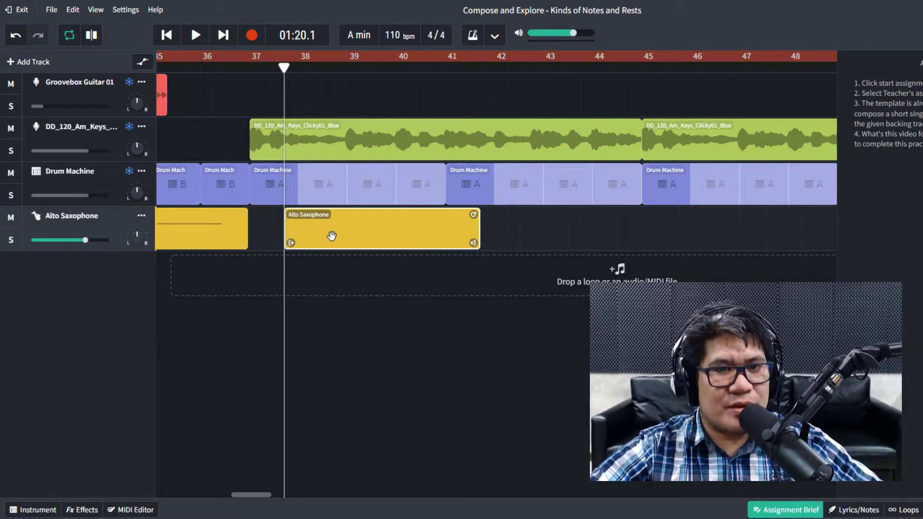
drag(331, 236, 295, 235)
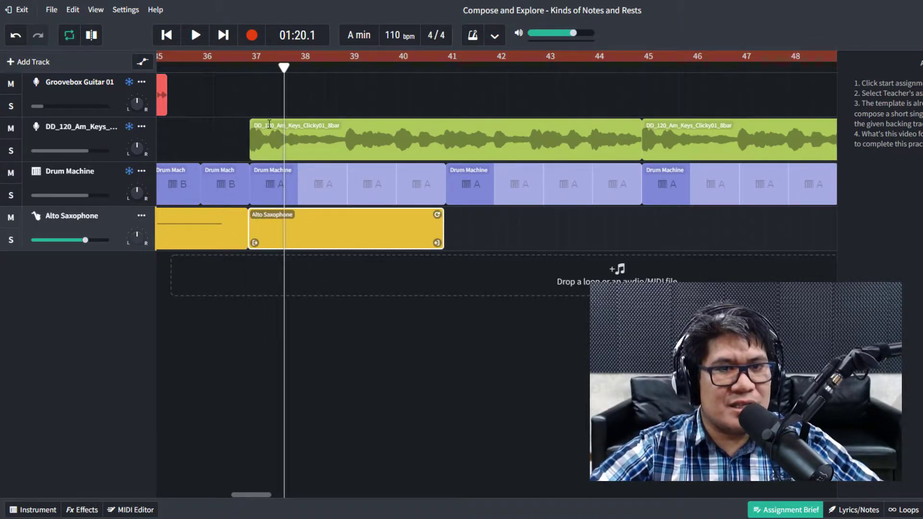
Move the playback position back to bar 37.
scroll(263, 106, up, 2)
drag(290, 66, 246, 67)
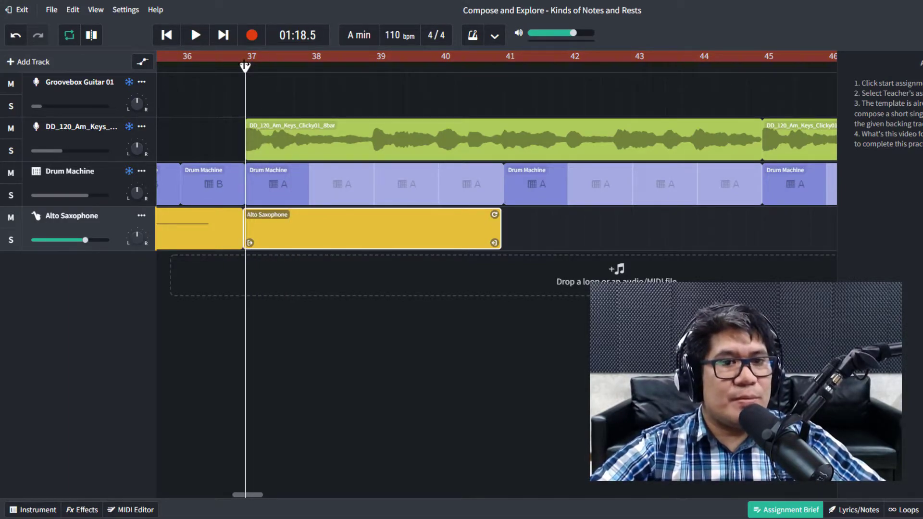
scroll(257, 95, up, 1)
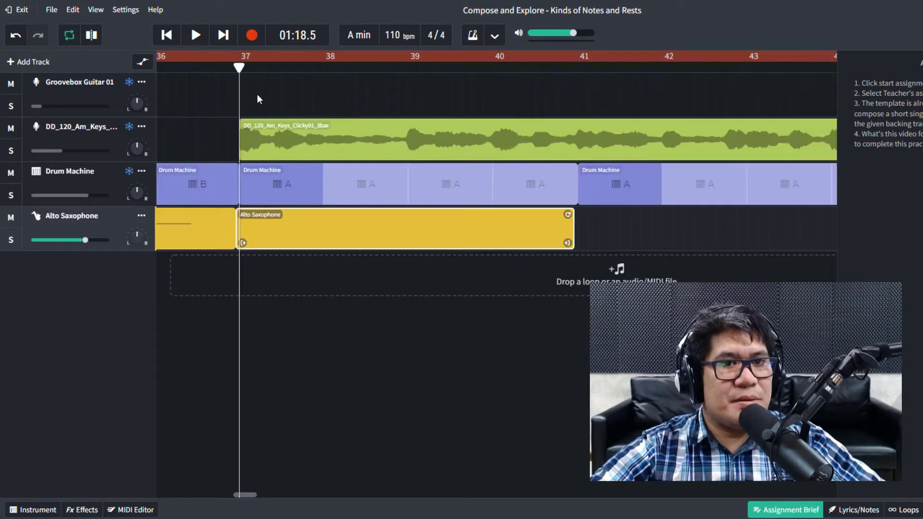
scroll(283, 234, up, 2)
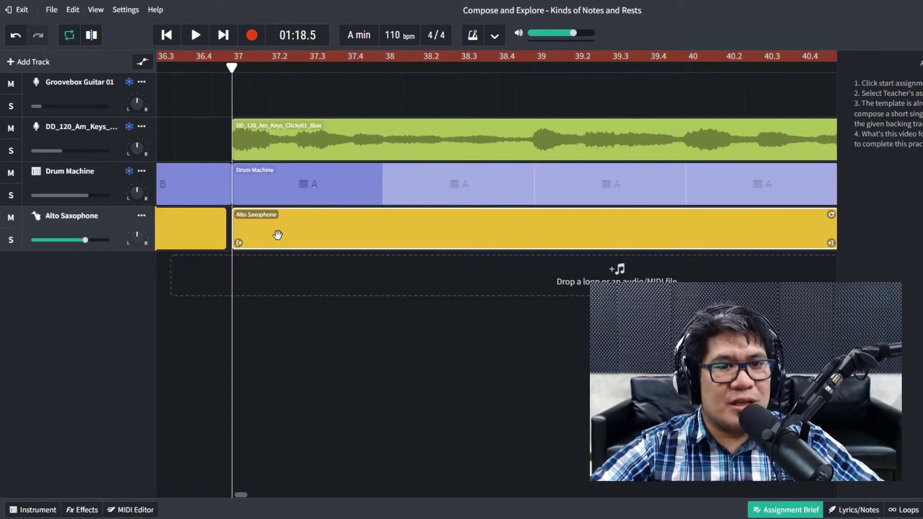
scroll(335, 227, down, 1)
In the enlarged MIDI editor, draw one long note from bar 37 to about bar 40.
double_click(377, 231)
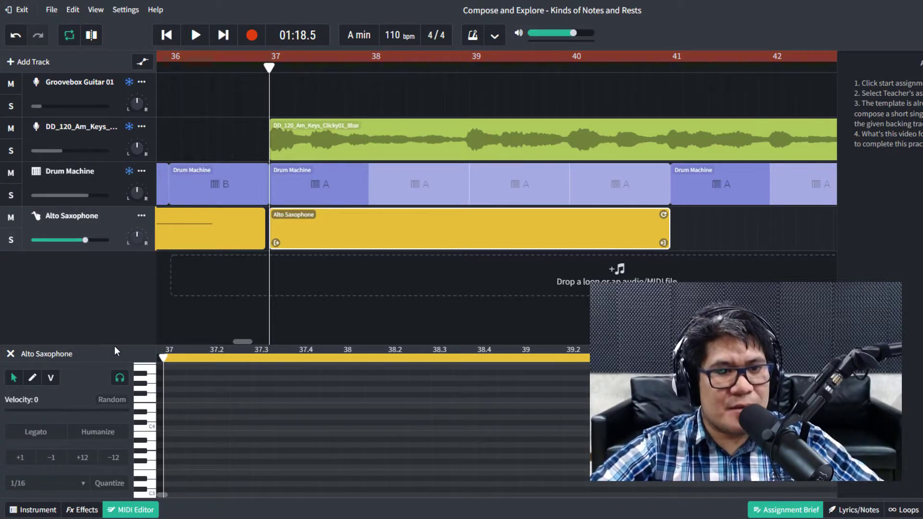
drag(114, 345, 116, 272)
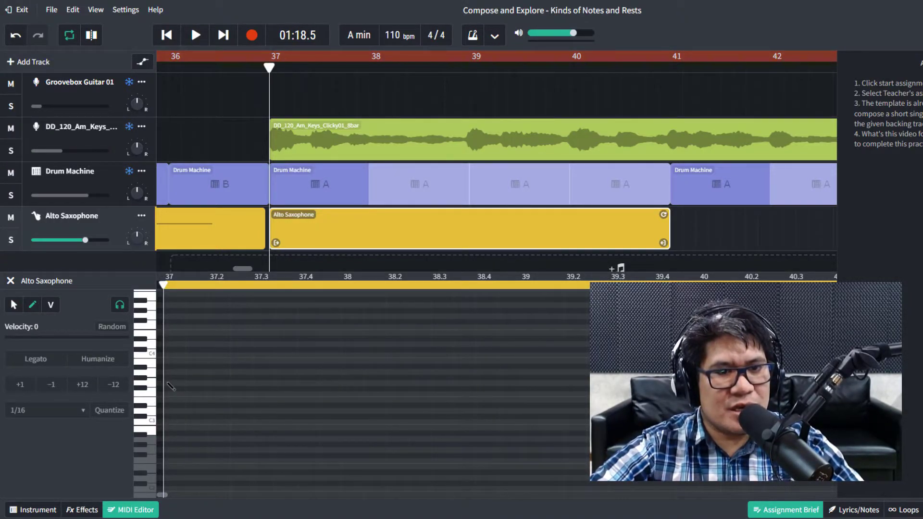
mouse_move(169, 384)
mouse_down()
mouse_move(322, 364)
mouse_move(538, 367)
mouse_move(148, 388)
mouse_move(414, 389)
mouse_move(542, 376)
mouse_move(165, 386)
mouse_move(373, 373)
mouse_move(287, 373)
mouse_move(144, 389)
mouse_move(395, 373)
mouse_move(586, 381)
mouse_up()
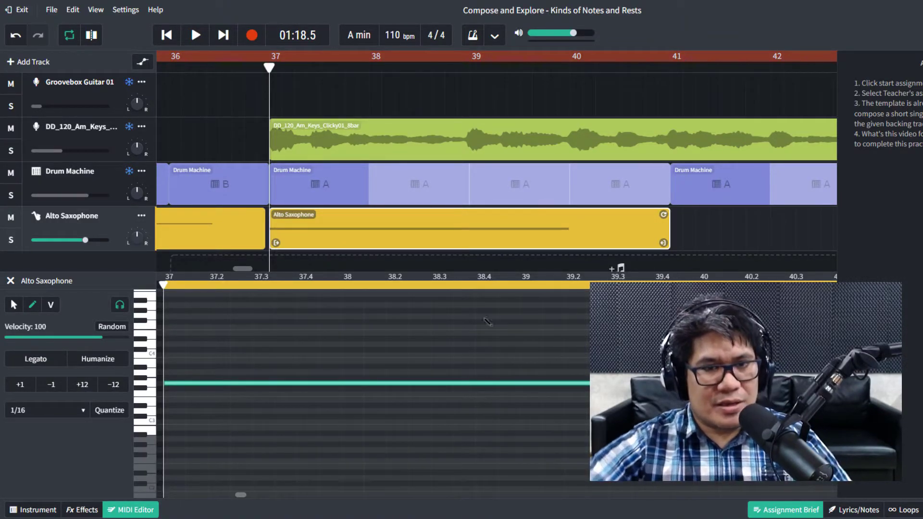
Turn off looped playback and play the new note with the backing from bar 37.
key(ctrl+minus)
key(ctrl+minus)
key(ctrl+minus)
key(ctrl+minus)
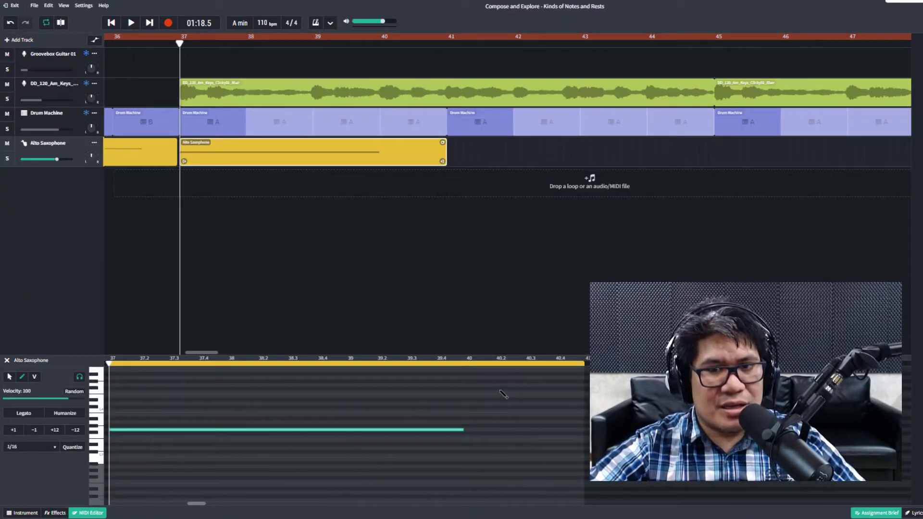
key(ctrl+0)
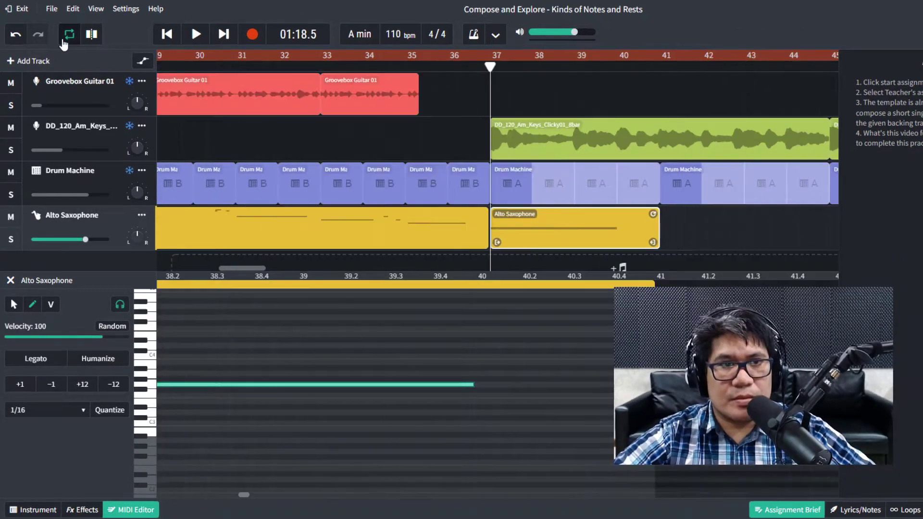
click(68, 36)
key(space)
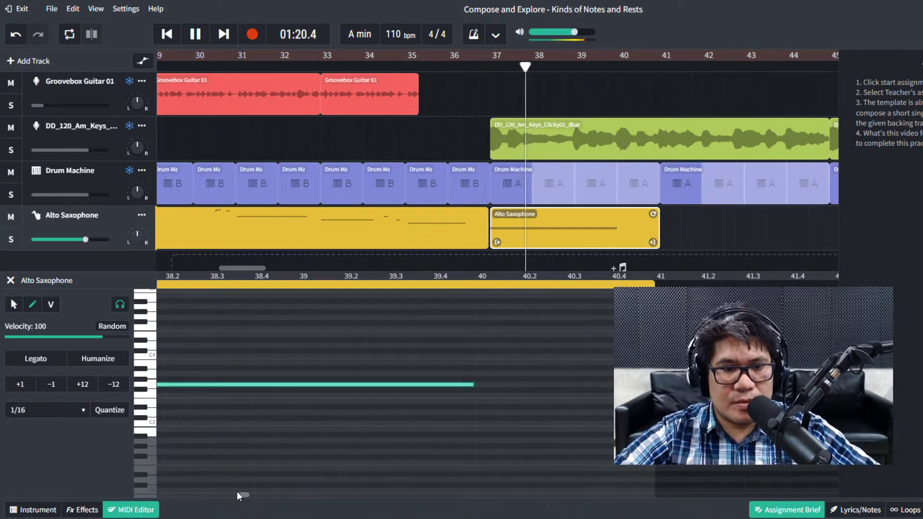
drag(243, 495, 238, 493)
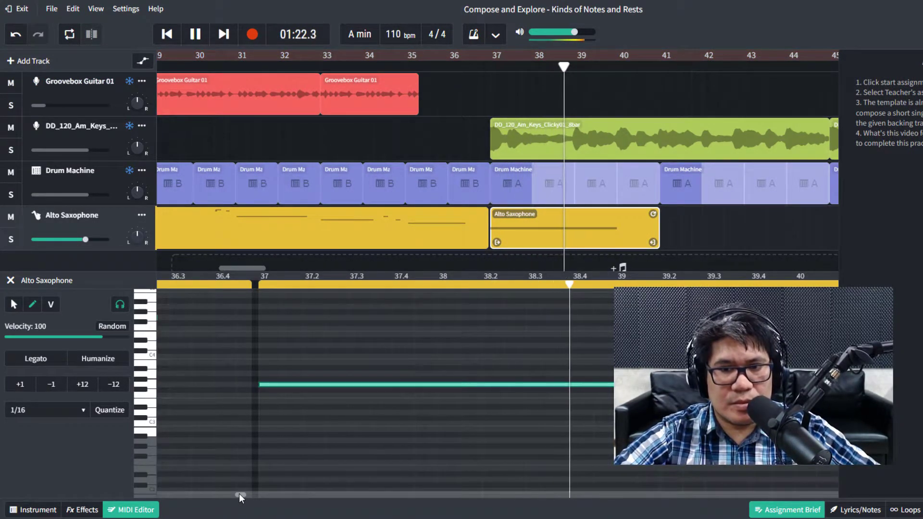
key(space)
key(space)
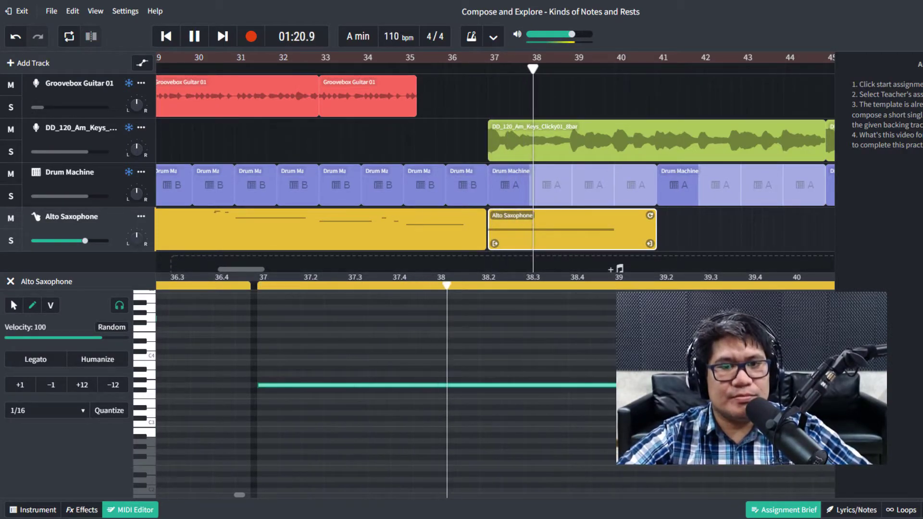
key(space)
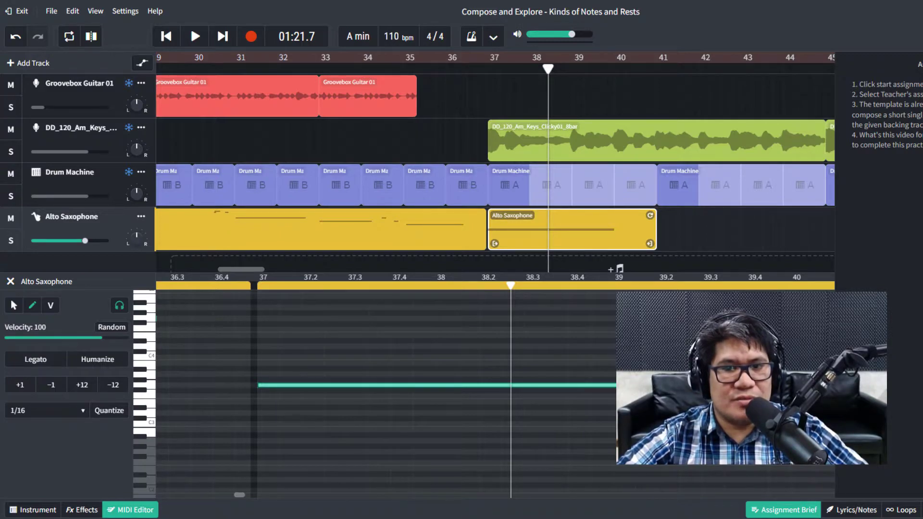
Shorten the bar-37 note to end just past bar 38, then preview it twice from bar 37.
drag(620, 395, 508, 395)
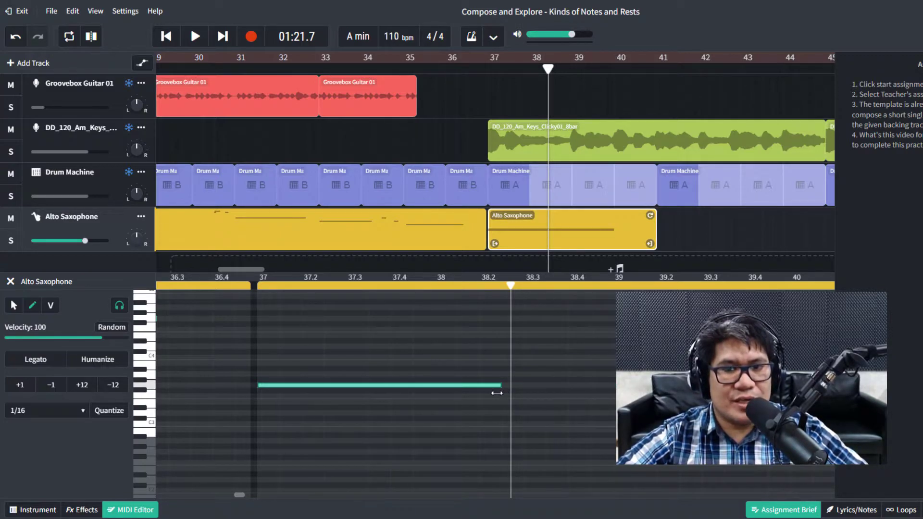
click(497, 67)
key(space)
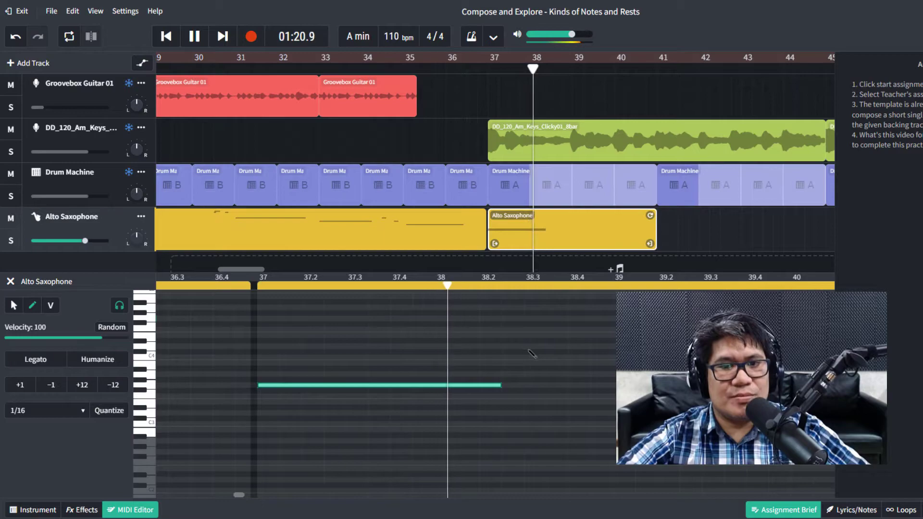
key(space)
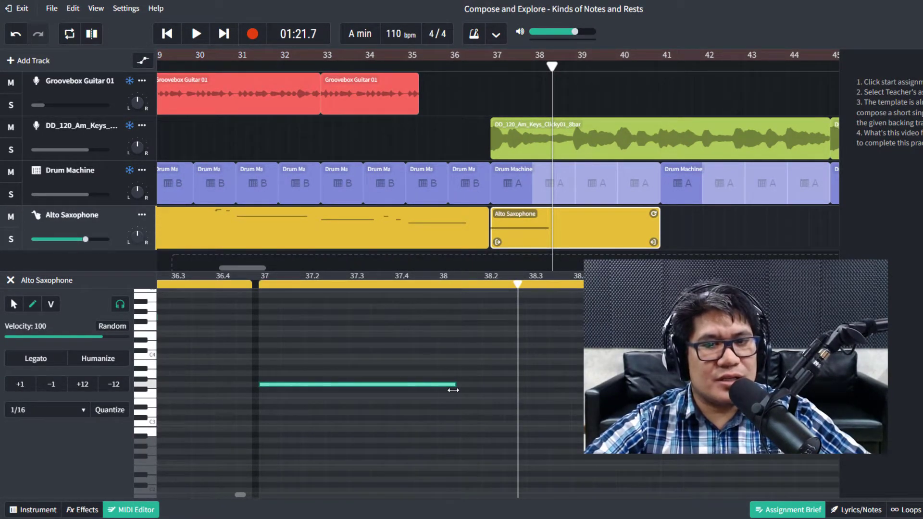
click(490, 67)
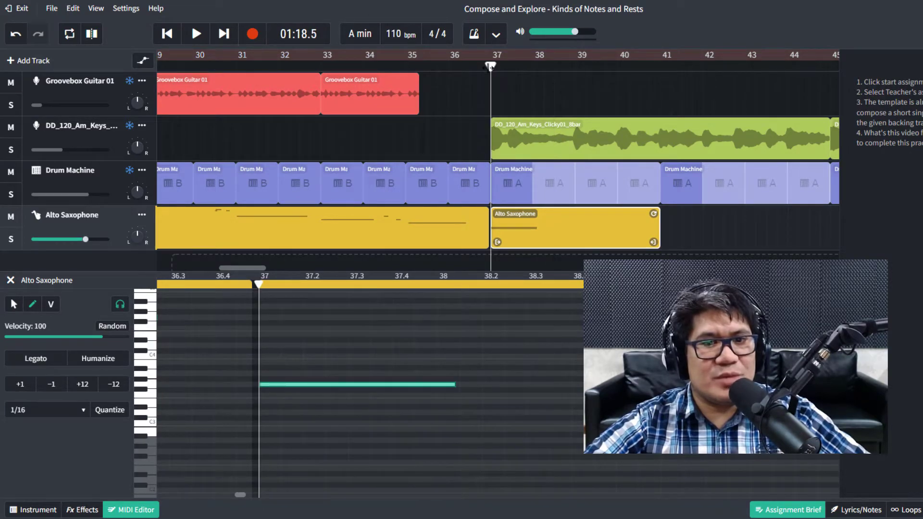
key(space)
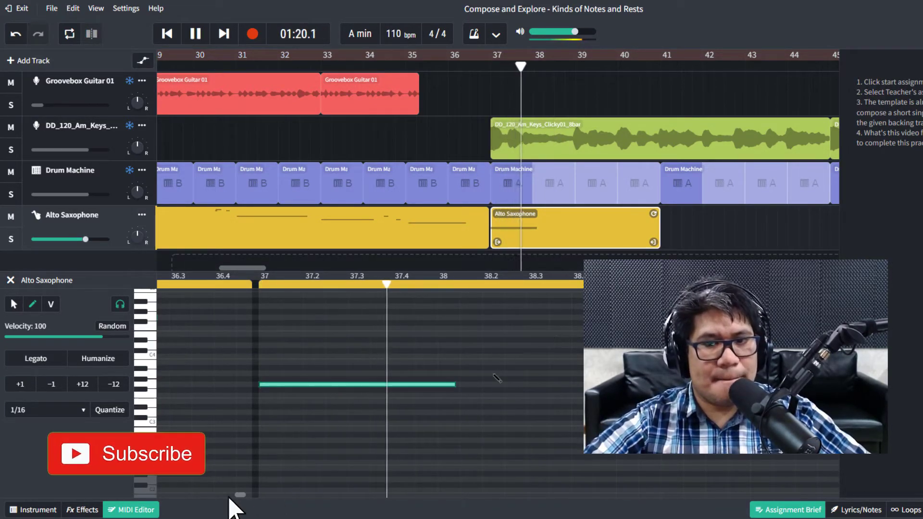
key(space)
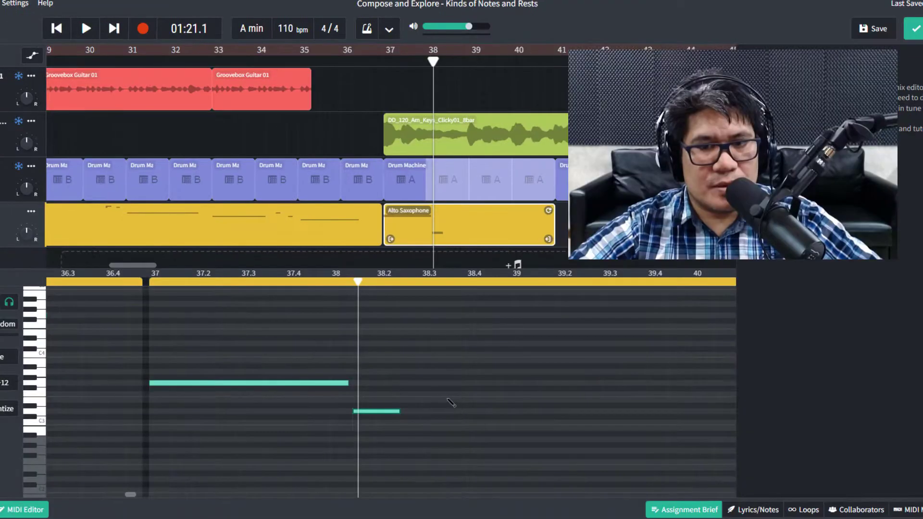
Draw two more short notes after the long one, preview from before bar 37, and close the editor.
drag(453, 401, 467, 399)
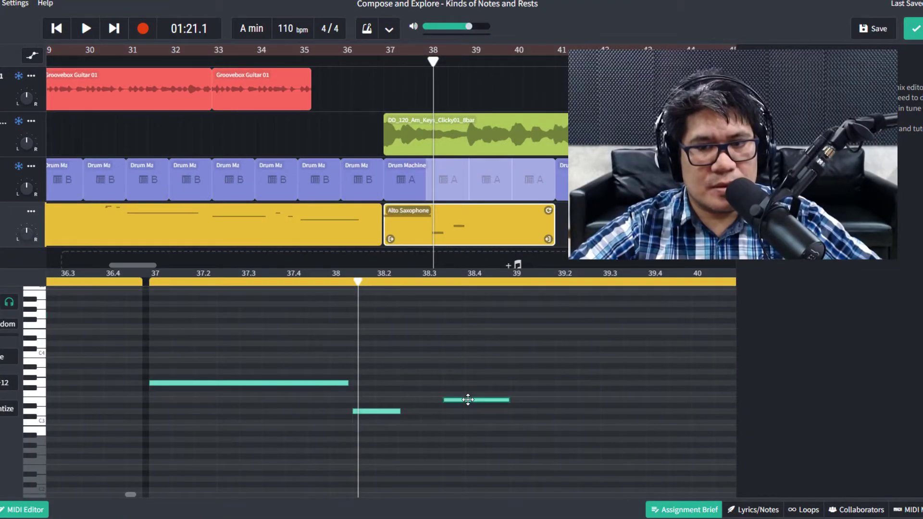
drag(574, 383, 624, 387)
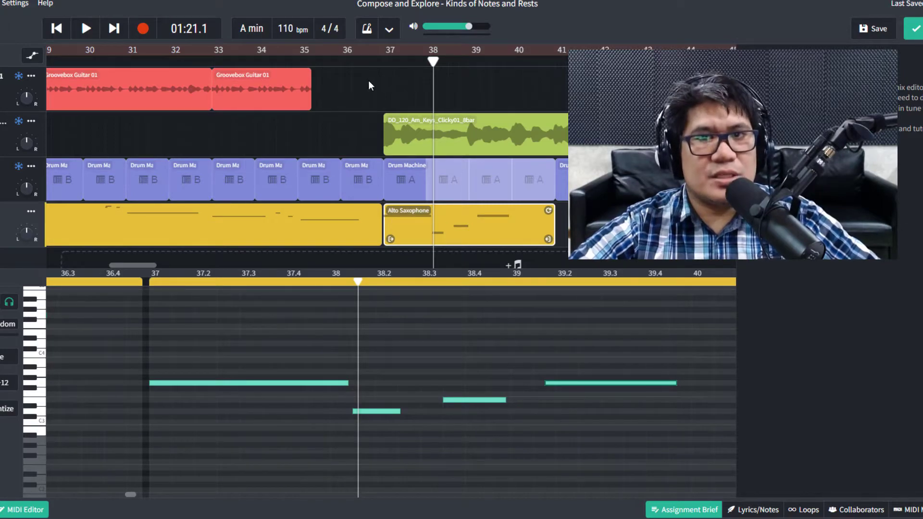
click(380, 60)
key(space)
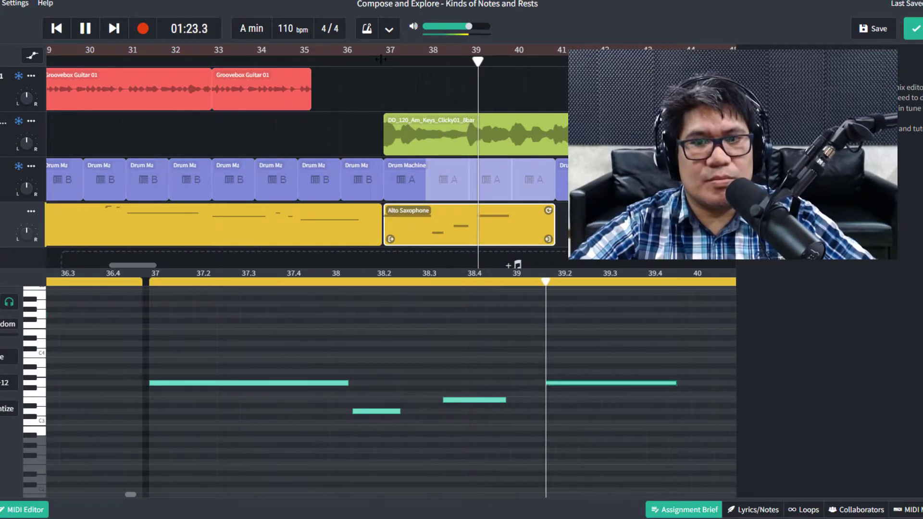
key(space)
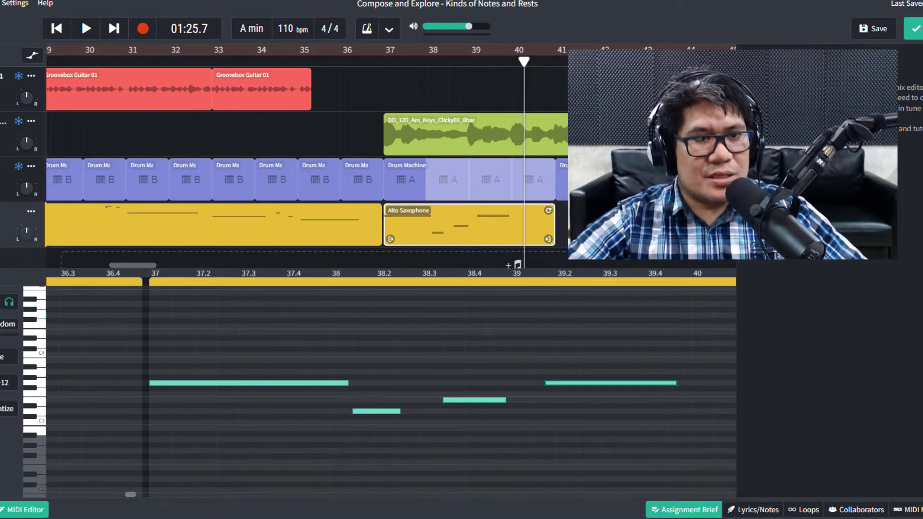
click(19, 510)
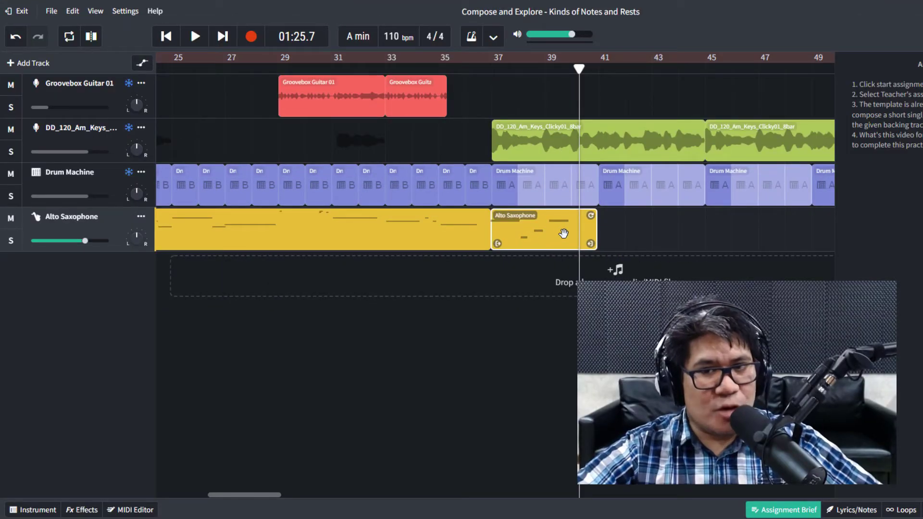
Alt-drag a copy of the bar-37 saxophone clip to bar 41 and play from bar 37 to check it.
mouse_move(563, 234)
mouse_down()
mouse_move(598, 236)
mouse_move(567, 239)
mouse_up()
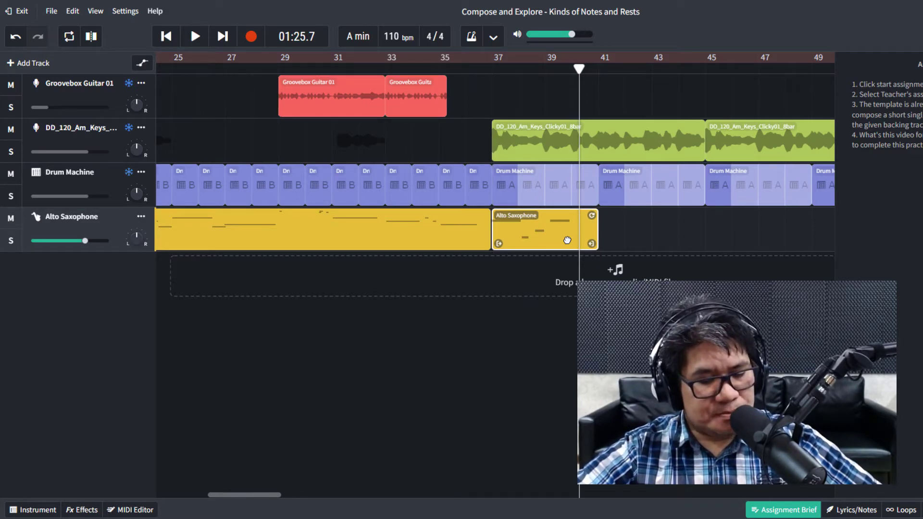
drag(559, 240, 665, 234)
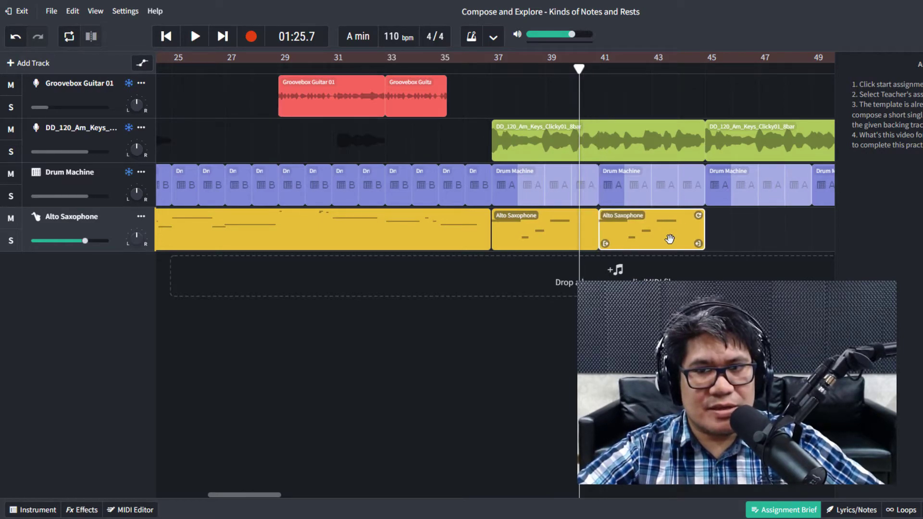
click(496, 66)
key(space)
click(491, 68)
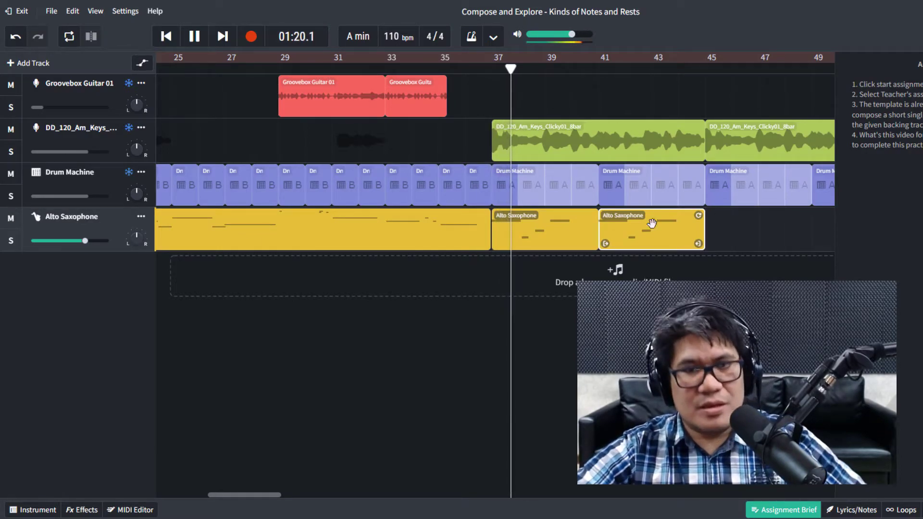
scroll(569, 384, down, 3)
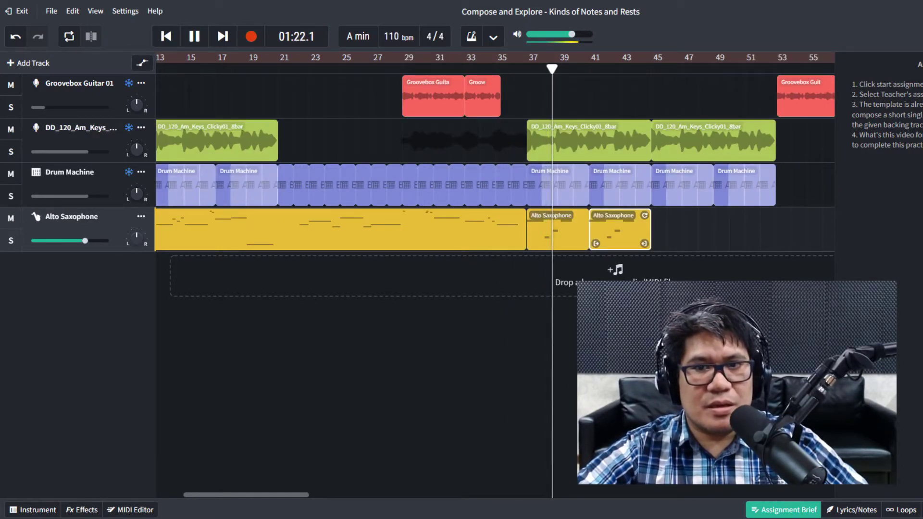
scroll(569, 385, down, 3)
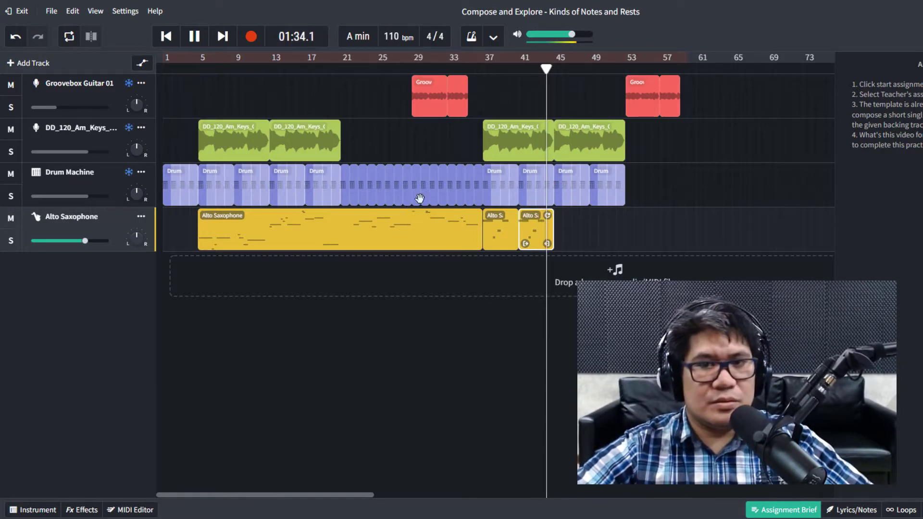
click(480, 234)
key(space)
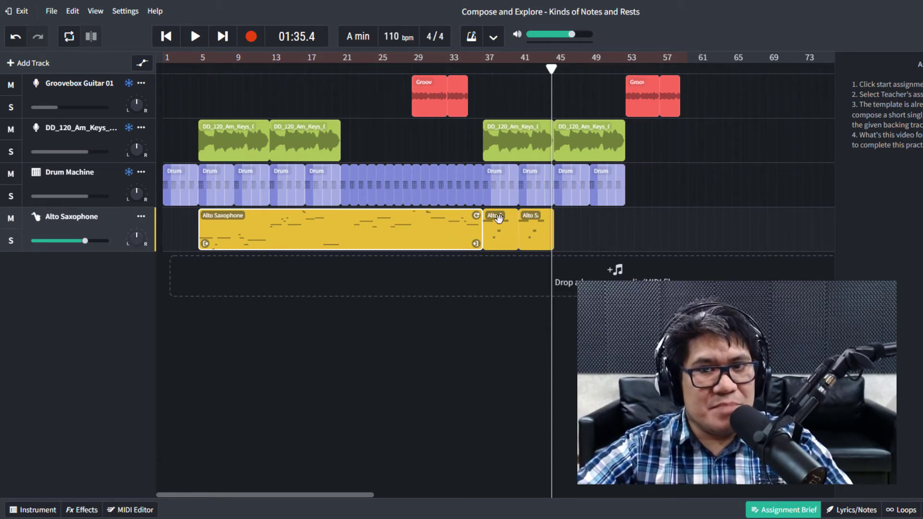
scroll(595, 226, up, 10)
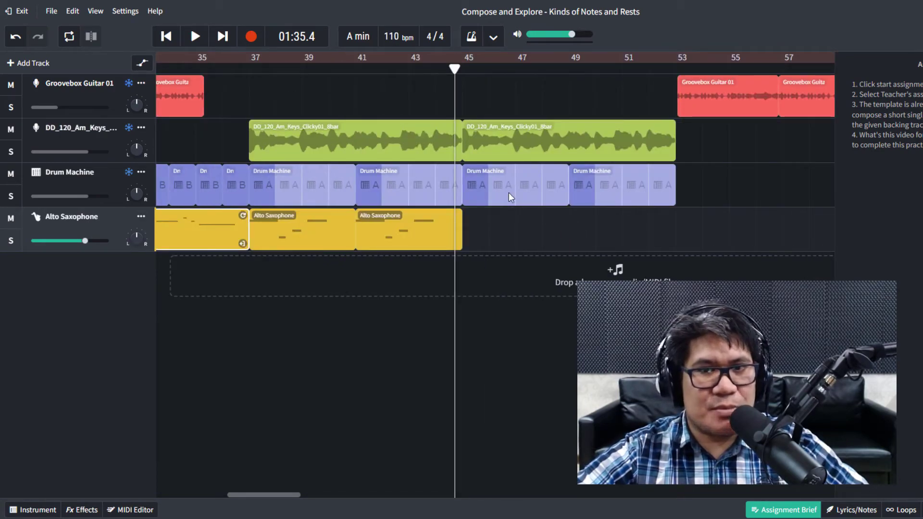
Create an empty saxophone region at bar 45 and draw four long sustained notes, including C4 and C5.
right_click(486, 223)
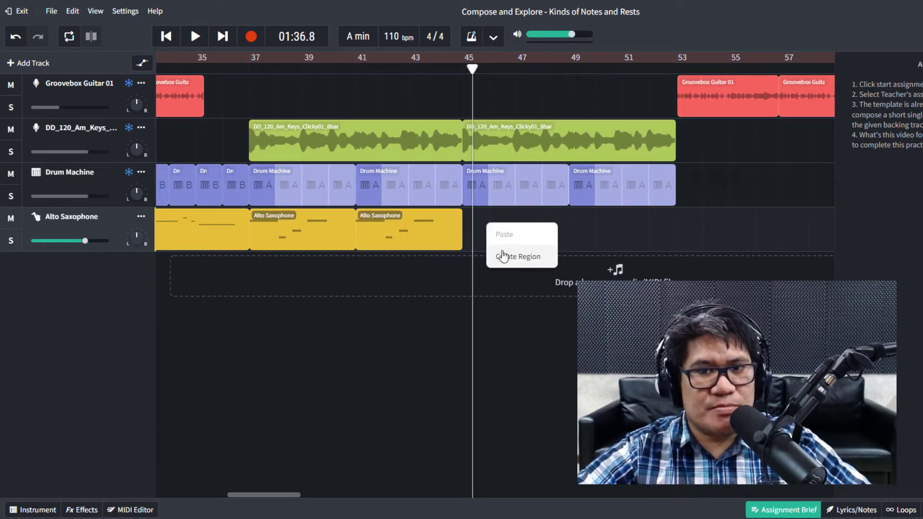
click(507, 258)
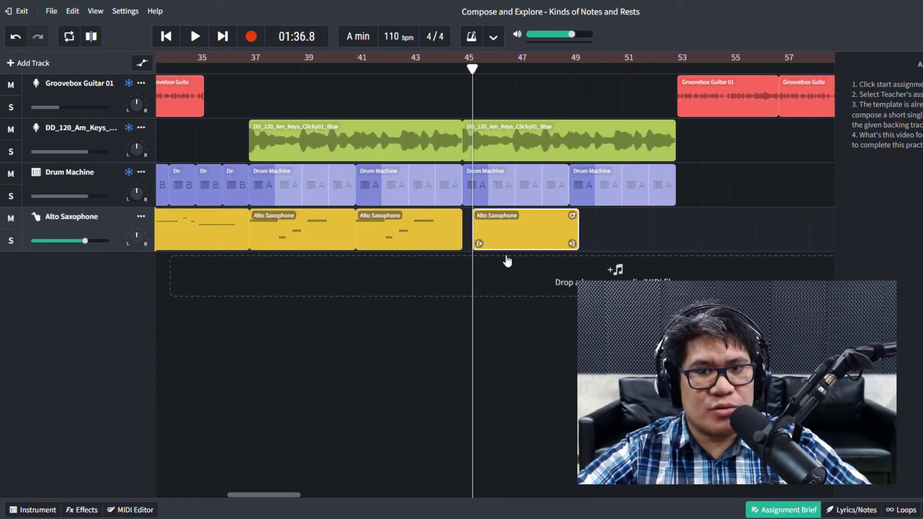
double_click(525, 235)
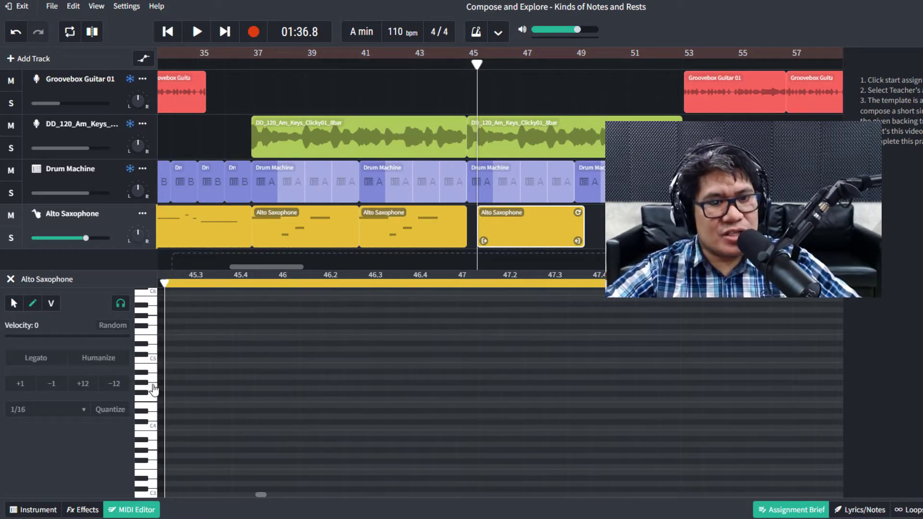
drag(187, 371, 382, 371)
mouse_move(300, 405)
mouse_down()
mouse_move(608, 406)
mouse_move(842, 428)
mouse_up()
drag(493, 360, 841, 361)
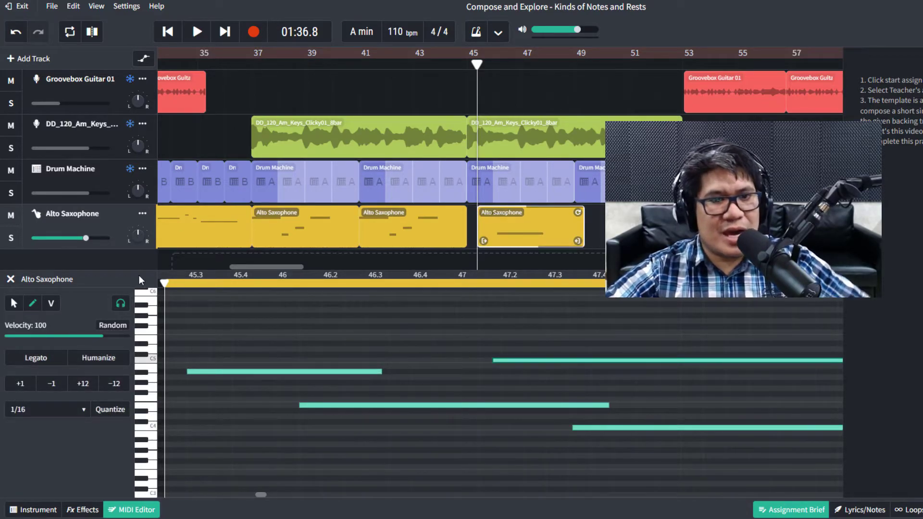
click(10, 279)
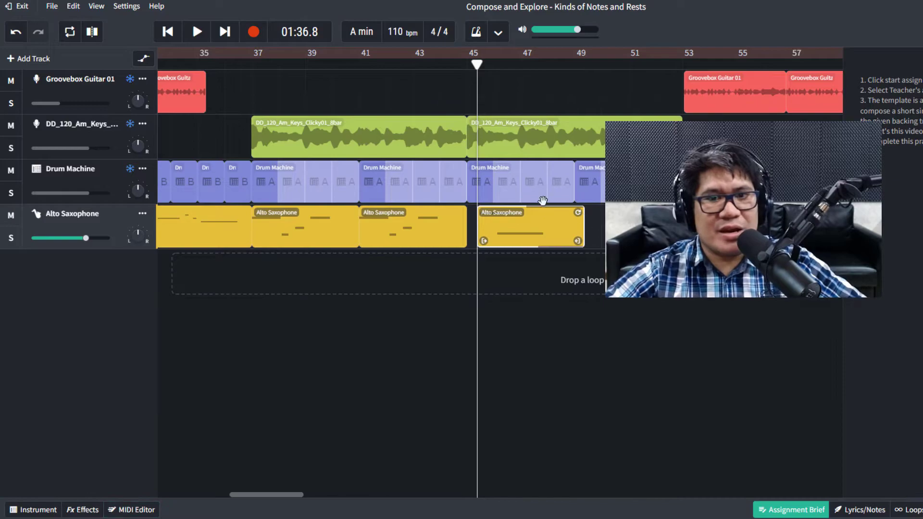
Delete the saxophone region at bar 45.
right_click(516, 229)
click(548, 287)
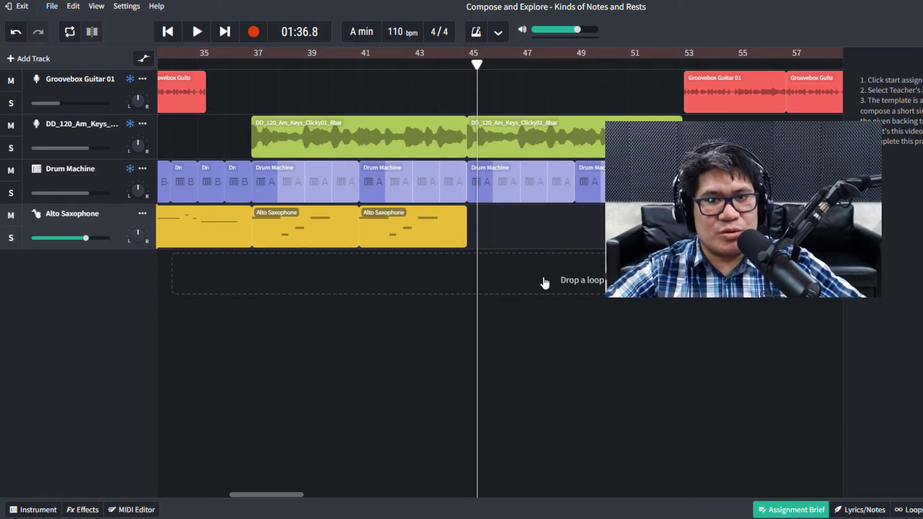
scroll(558, 262, down, 3)
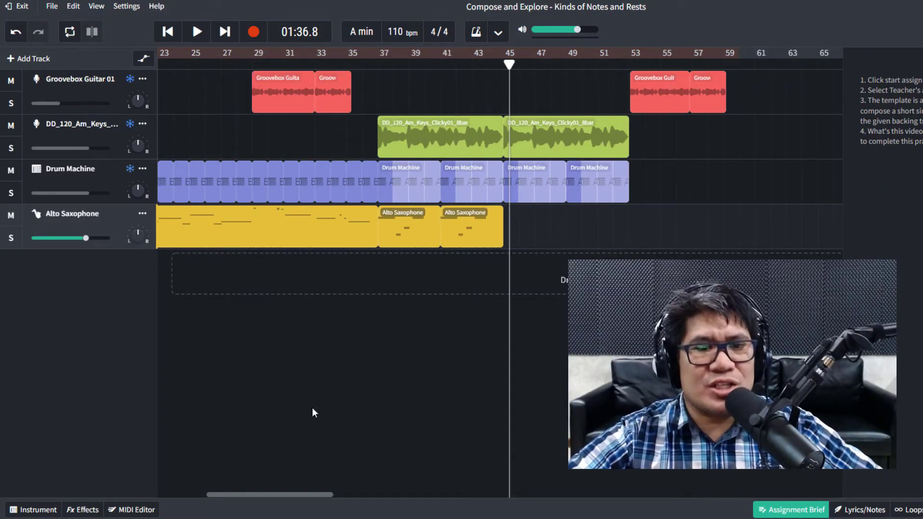
drag(276, 495, 228, 500)
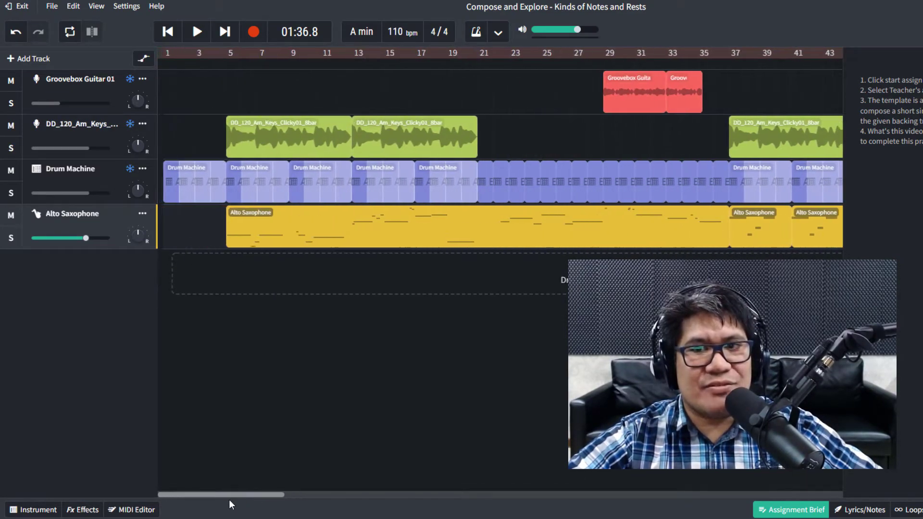
scroll(312, 230, down, 3)
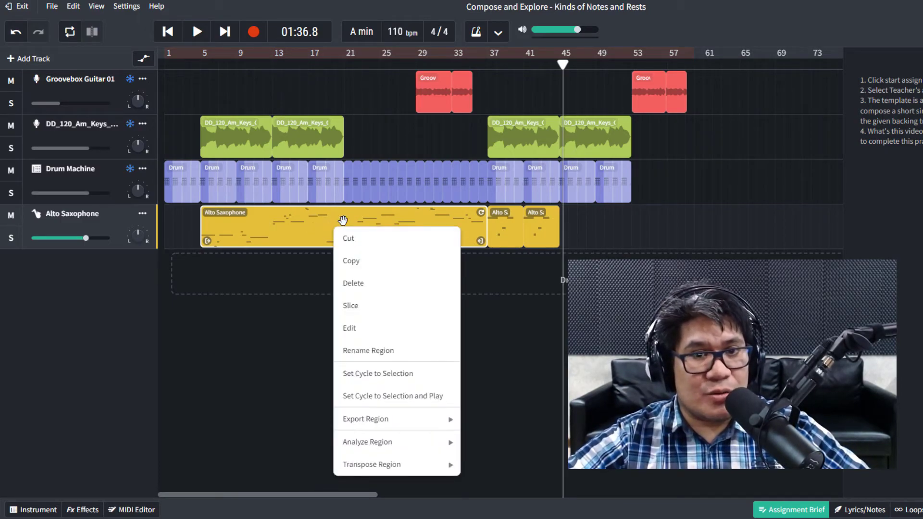
Paste a copy of the long melody region at bar 45, then remove the pasted copy again.
click(350, 261)
key(ctrl+v)
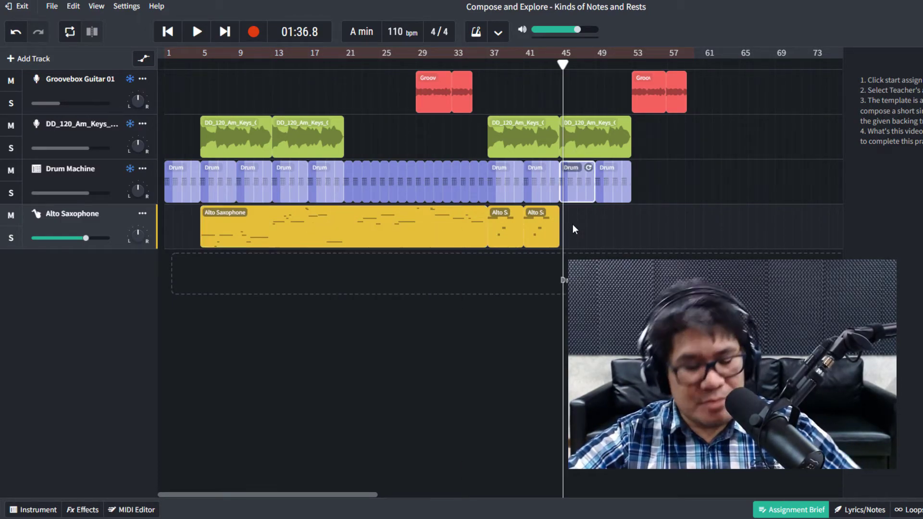
right_click(572, 224)
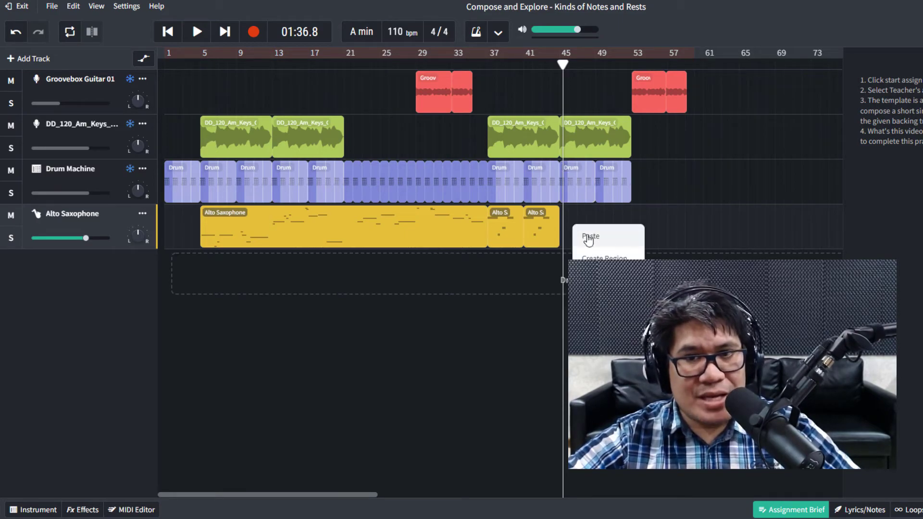
click(589, 240)
drag(429, 225, 427, 225)
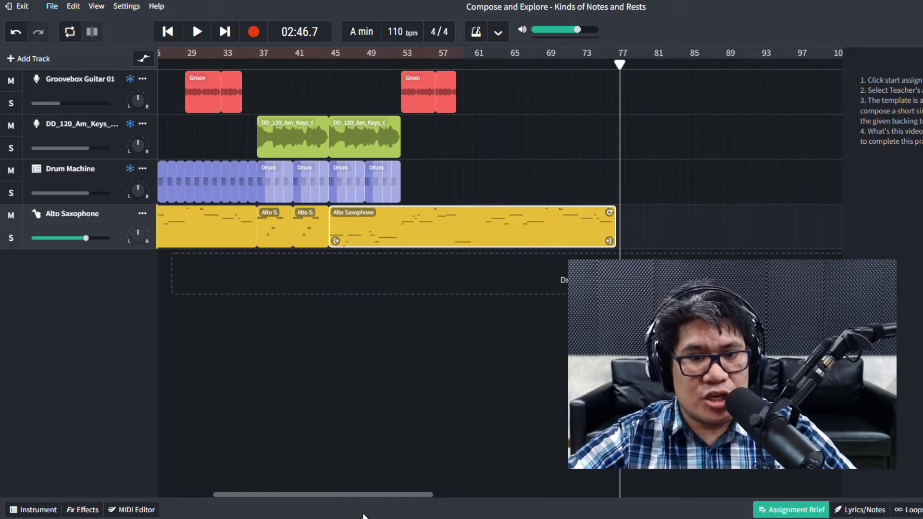
drag(369, 494, 321, 489)
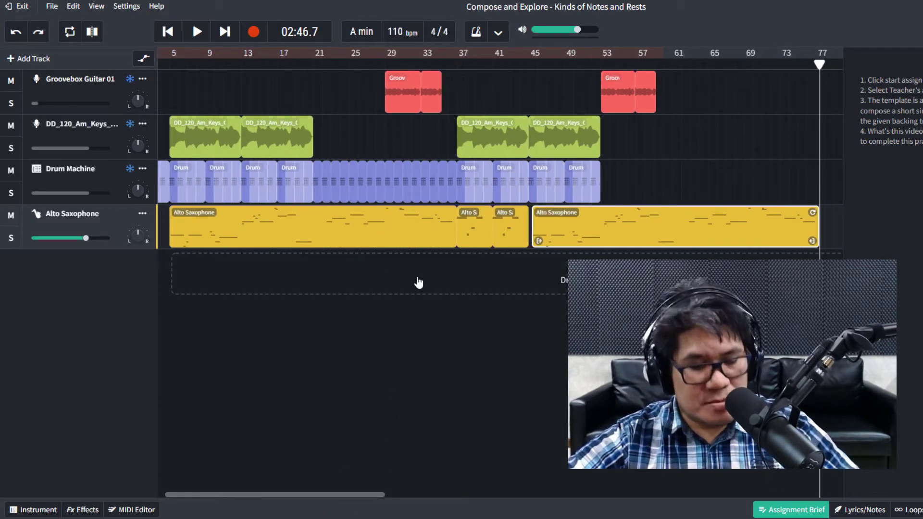
key(Delete)
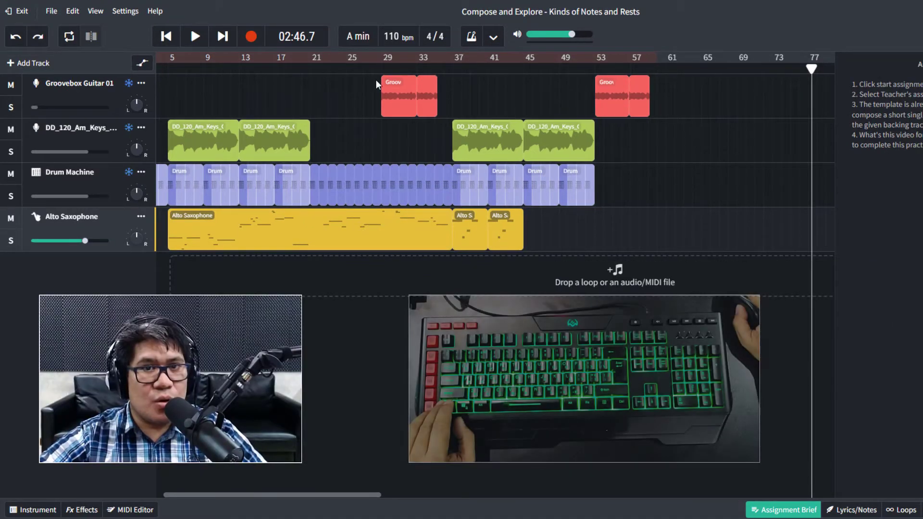
click(363, 68)
click(373, 244)
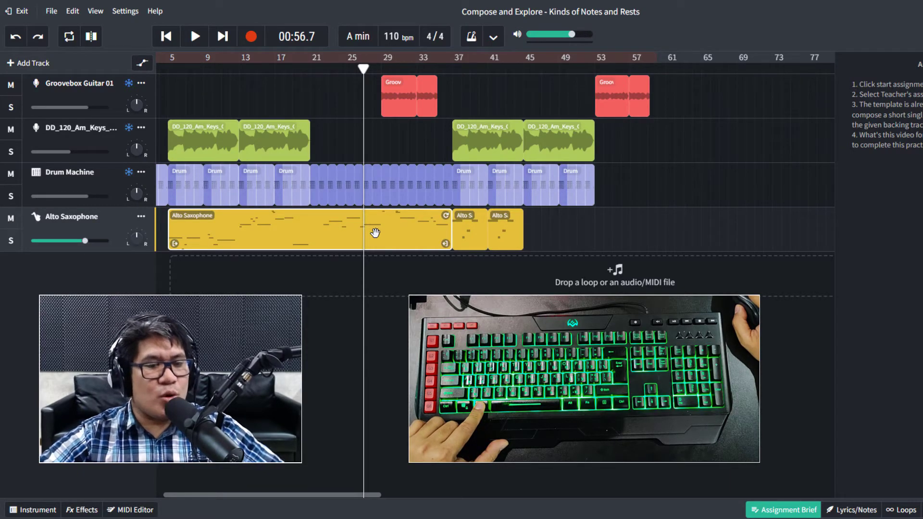
Place a copy of the long saxophone melody region at bar 45 and play from there.
drag(355, 228, 710, 240)
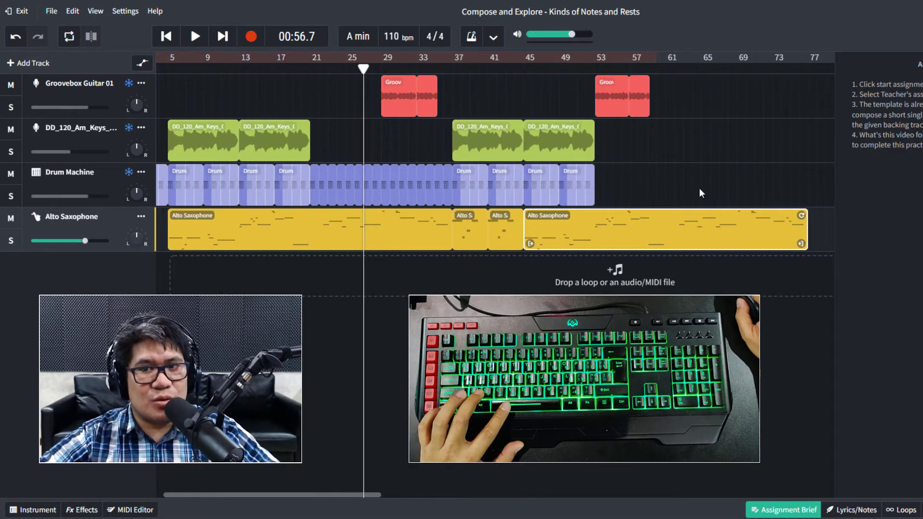
click(522, 68)
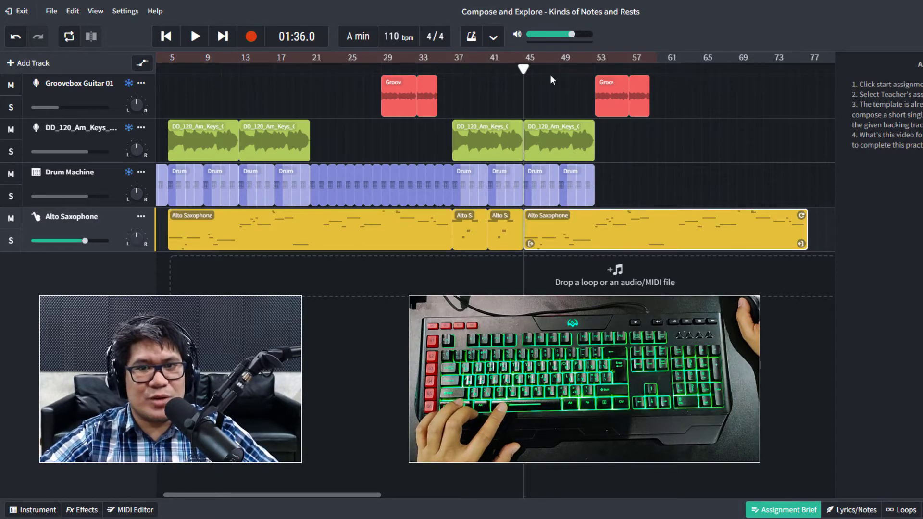
key(space)
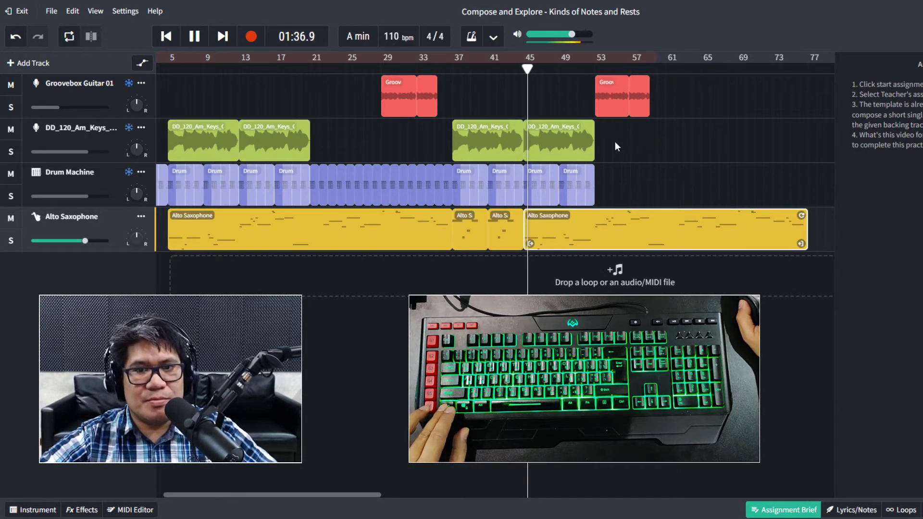
scroll(548, 192, up, 1)
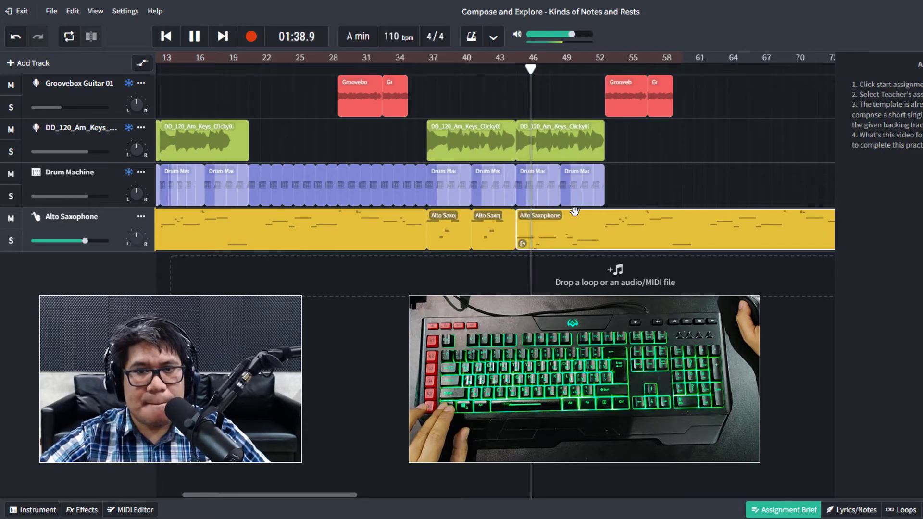
scroll(527, 205, up, 2)
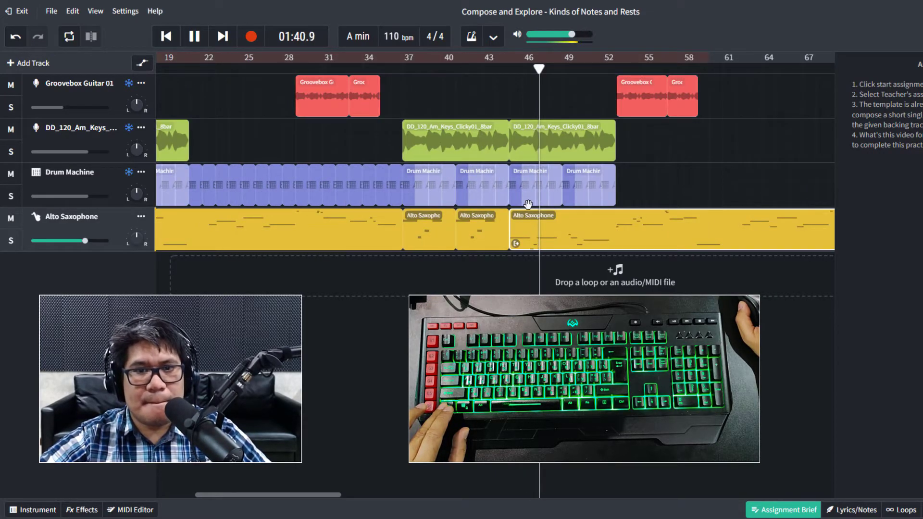
scroll(526, 204, up, 3)
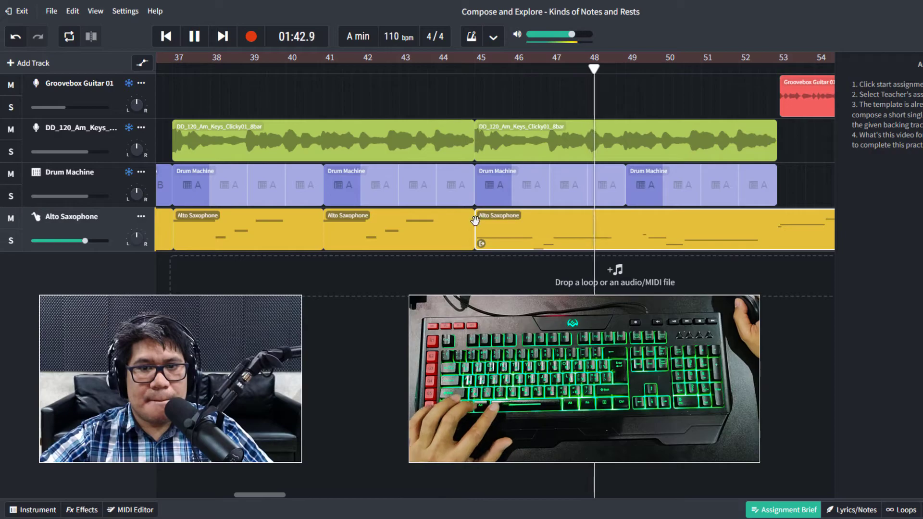
key(space)
Nudge the last saxophone clip left so it starts exactly at bar 45, then listen to the join.
click(465, 67)
key(space)
key(space)
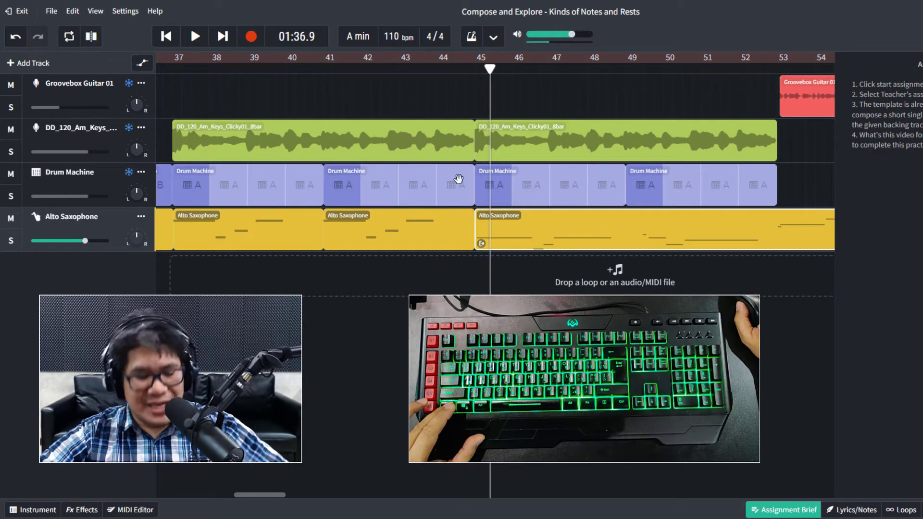
scroll(447, 189, up, 3)
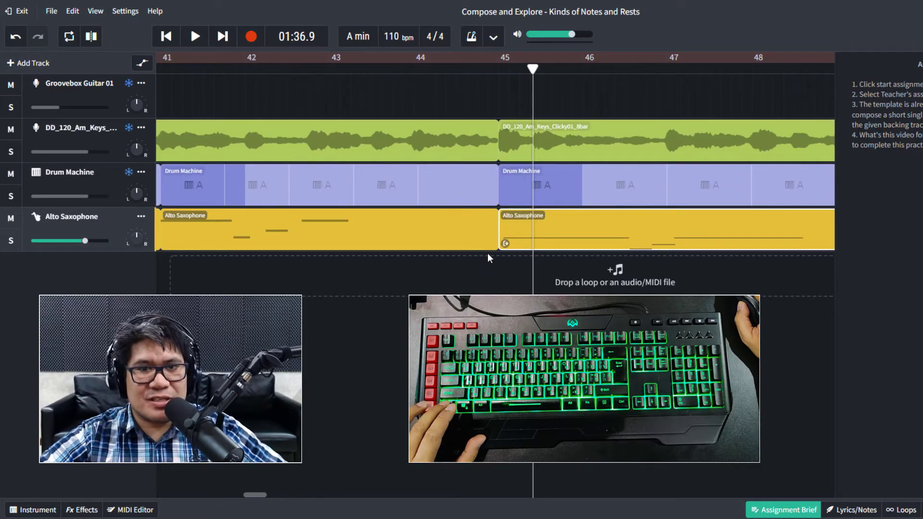
click(484, 243)
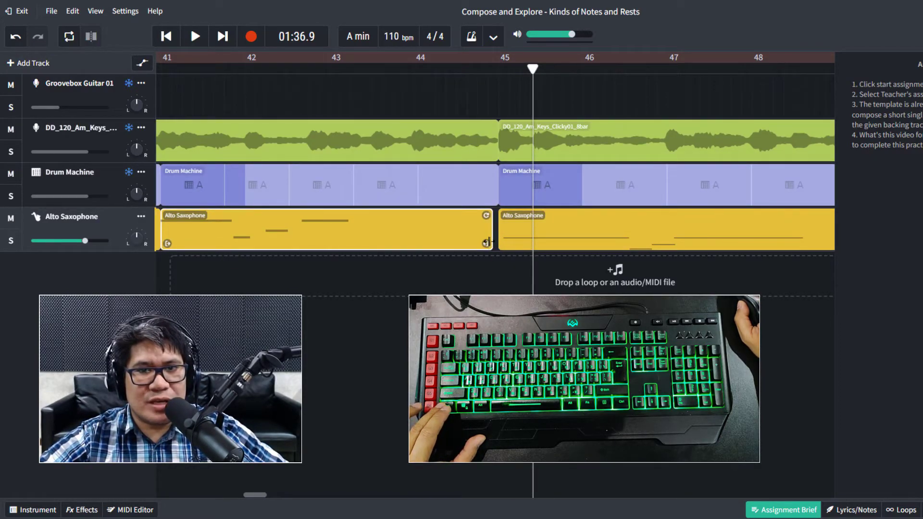
scroll(508, 214, up, 2)
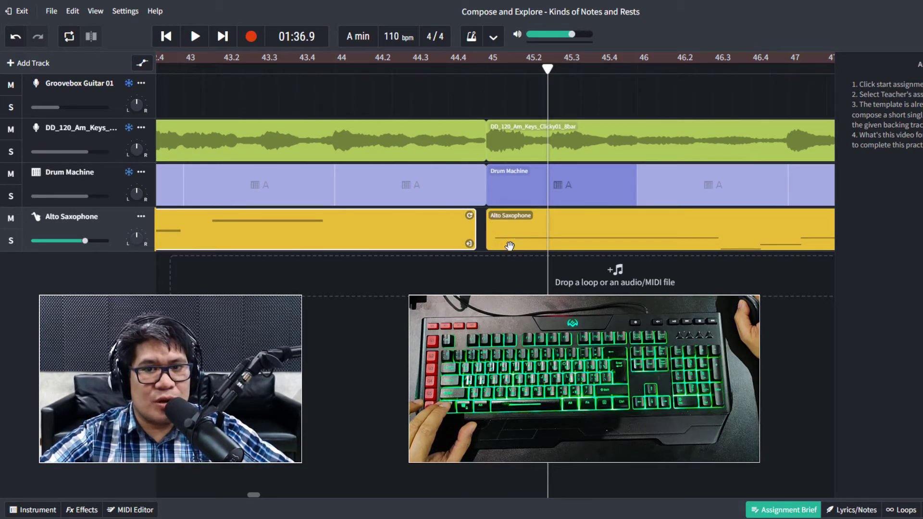
drag(514, 242, 507, 240)
click(449, 67)
key(space)
scroll(479, 107, down, 2)
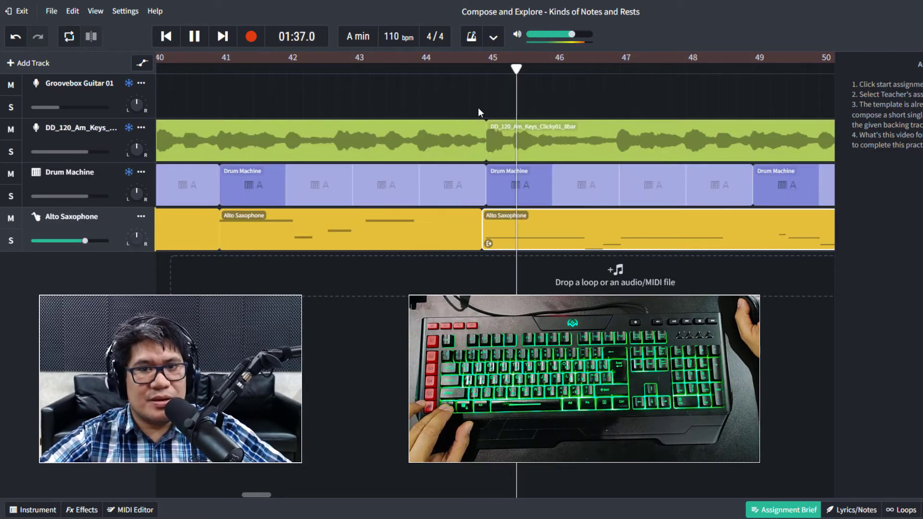
scroll(505, 111, down, 3)
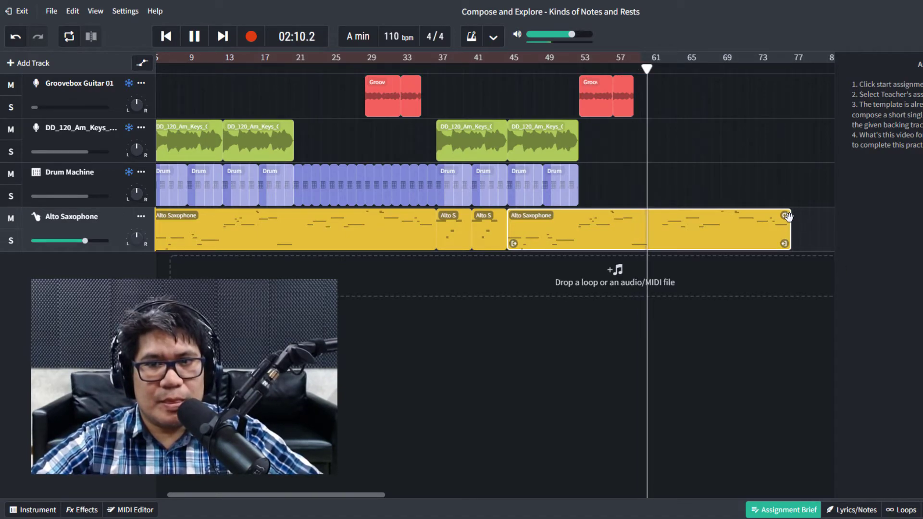
Trim the last saxophone clip's right edge so the melody ends at bar 61 instead of bar 77.
key(space)
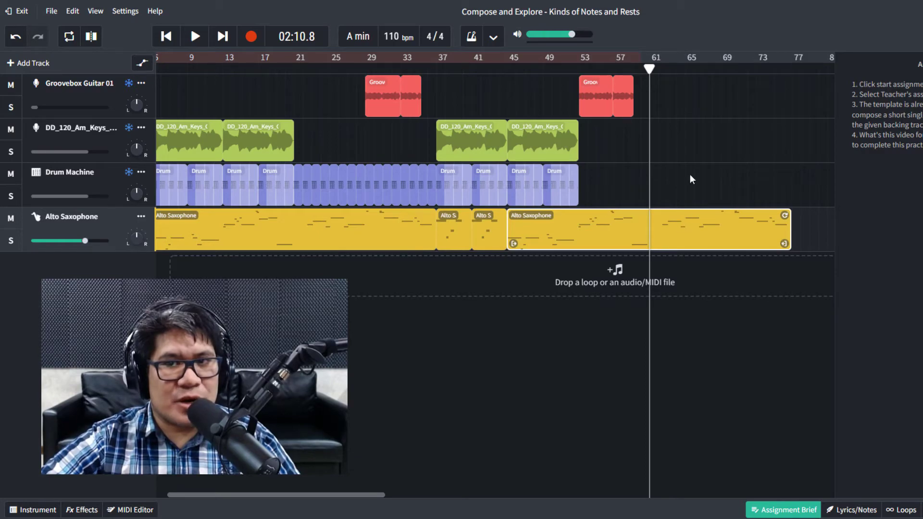
right_click(667, 242)
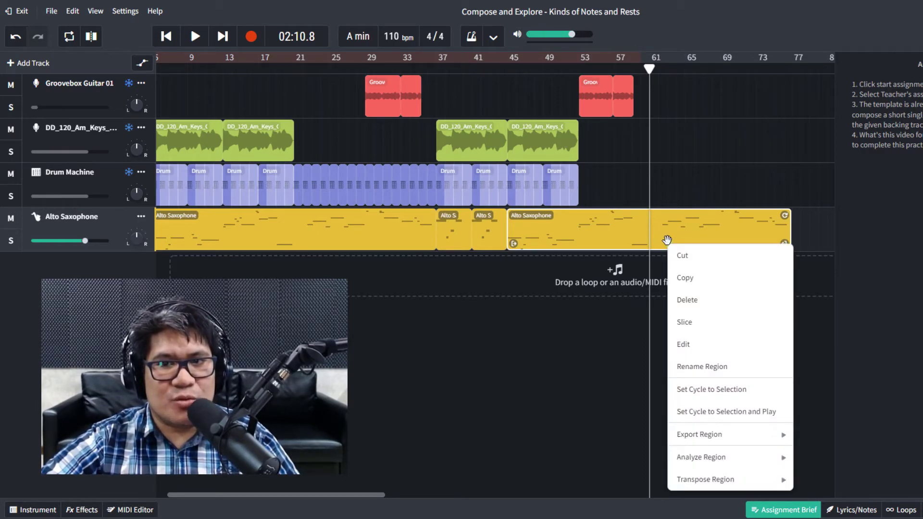
click(662, 228)
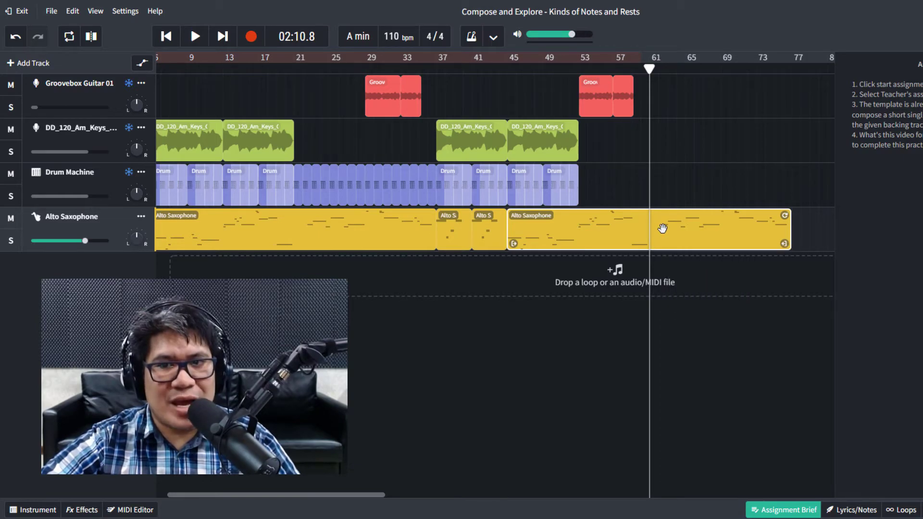
right_click(662, 229)
click(692, 311)
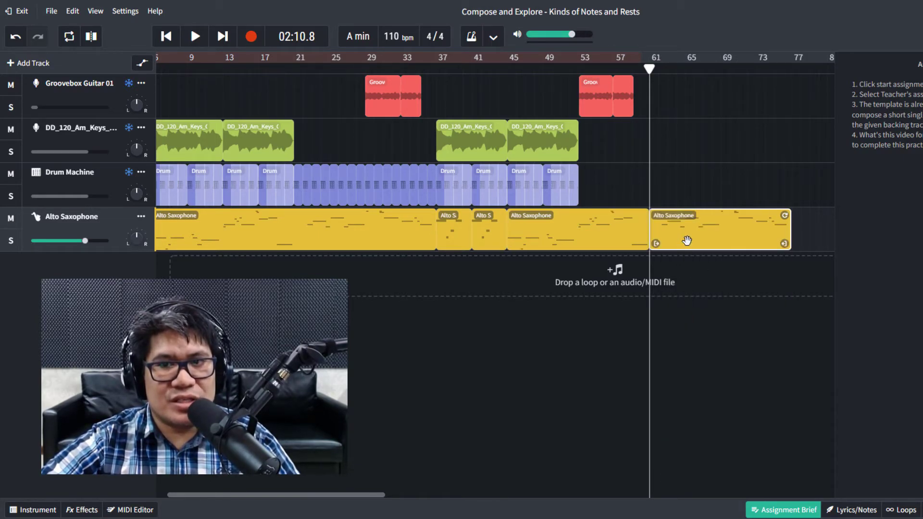
key(Delete)
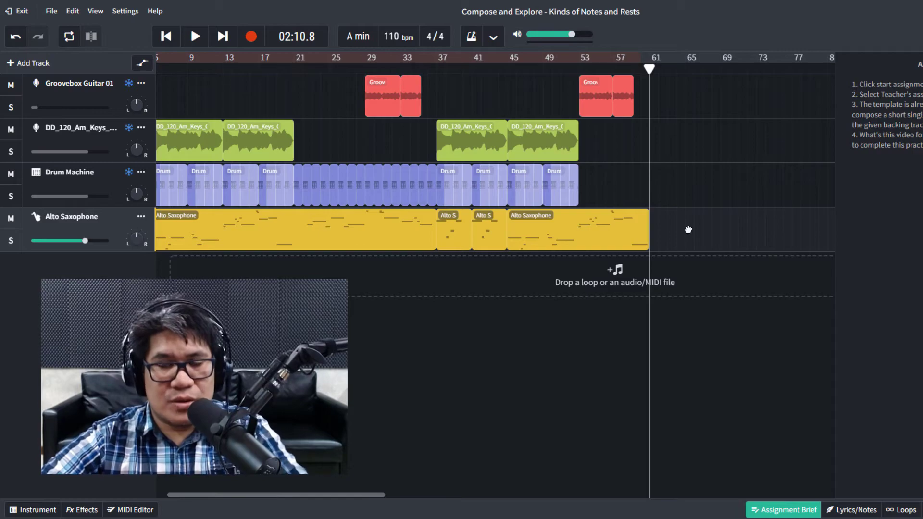
key(ctrl+z)
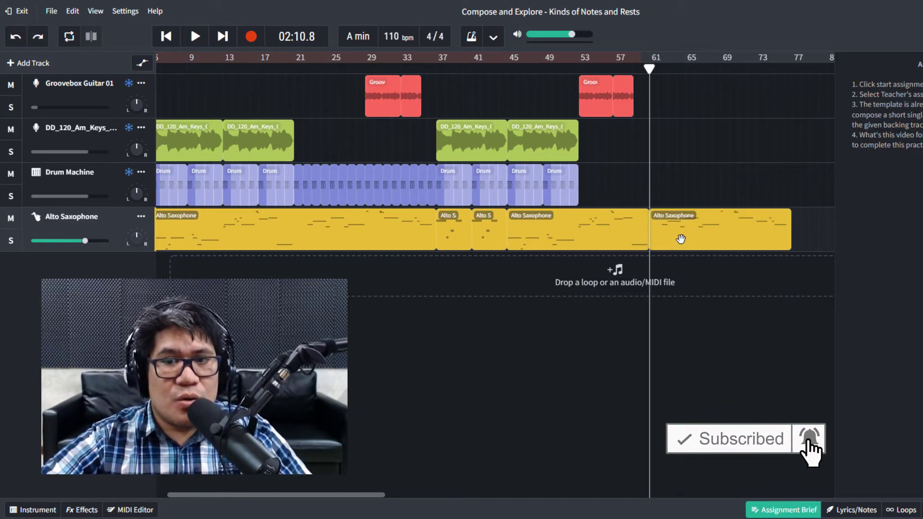
key(ctrl+z)
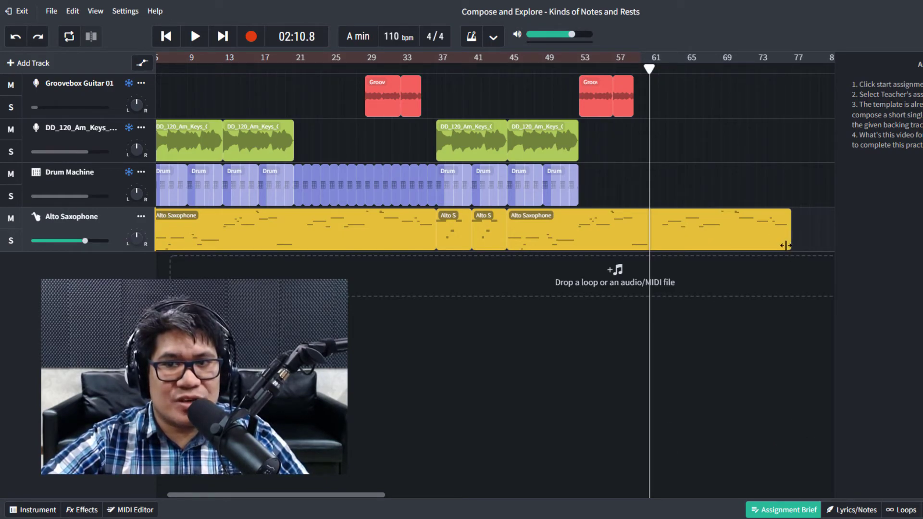
drag(785, 245, 653, 256)
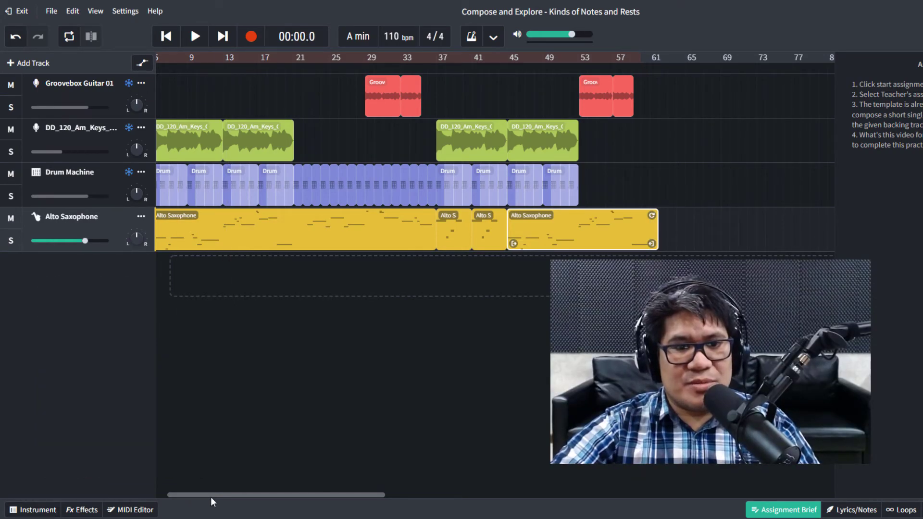
click(199, 57)
key(space)
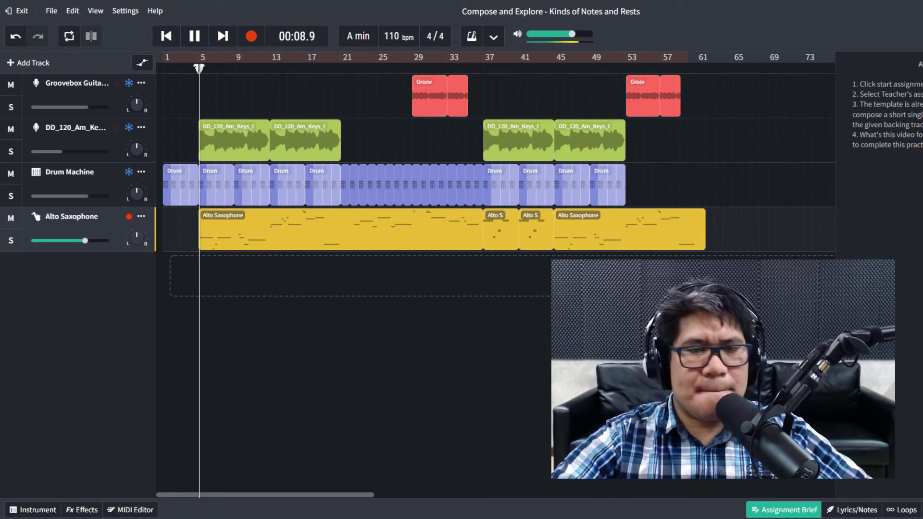
click(368, 61)
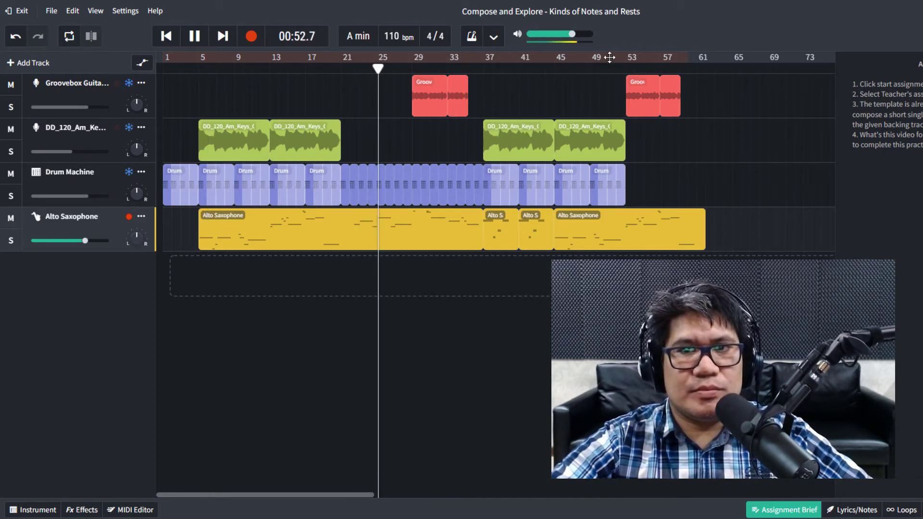
click(623, 68)
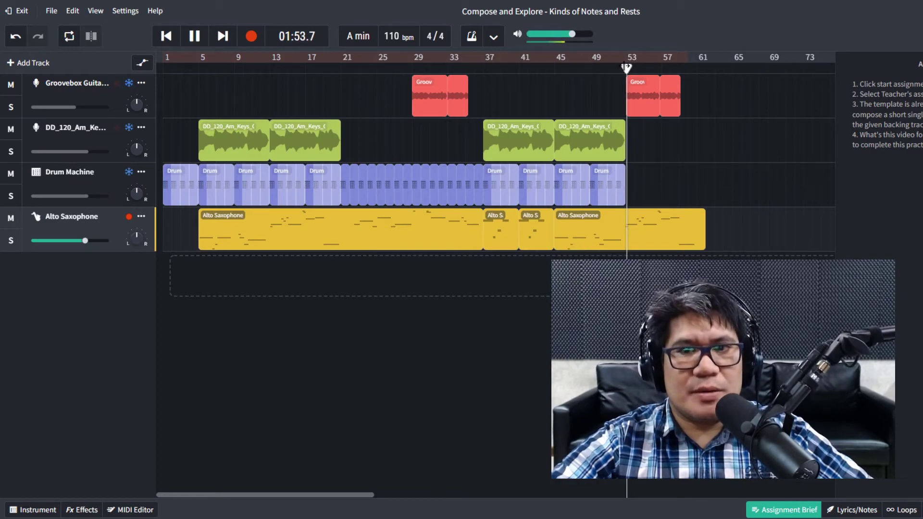
key(space)
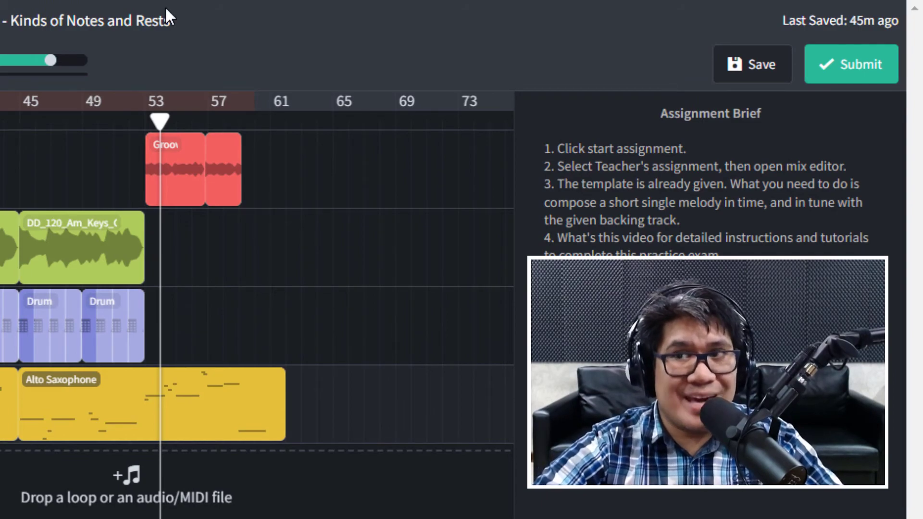
Submit the melody as the assignment solution, with a practical-exam note in the Description box.
click(862, 67)
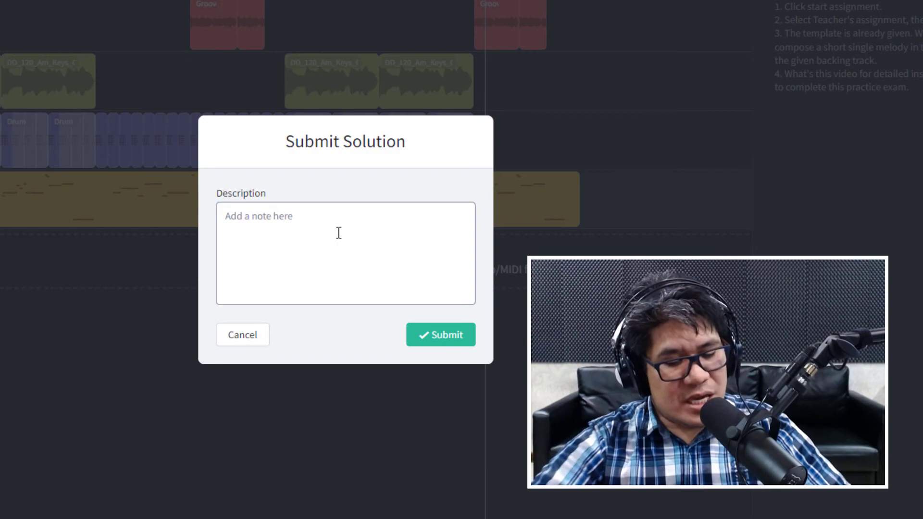
text(Cris's Practical Exam)
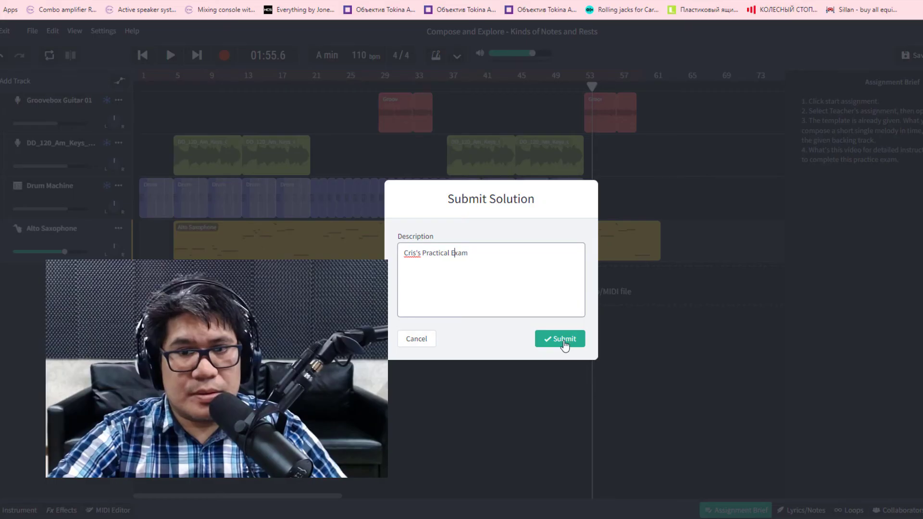
click(440, 335)
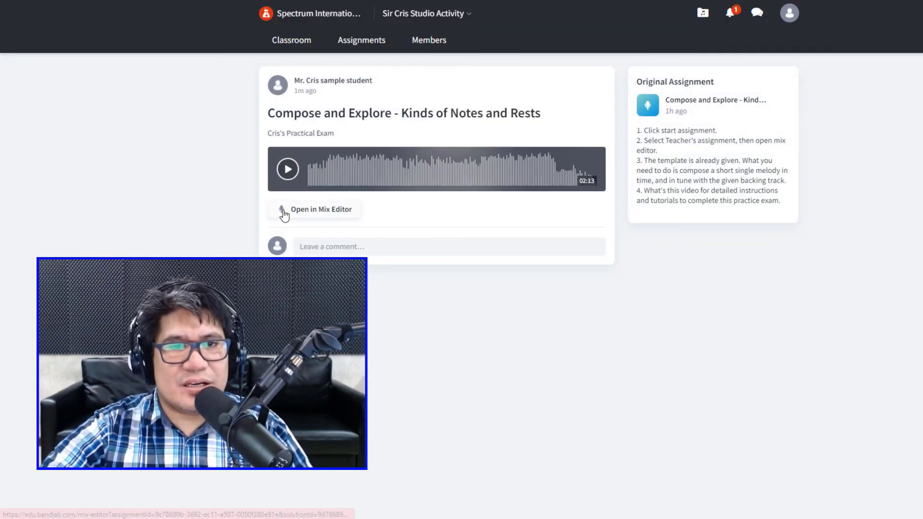
Play the submitted Compose and Explore recording, skip ahead to 00:21, and pause at 00:22.
click(288, 169)
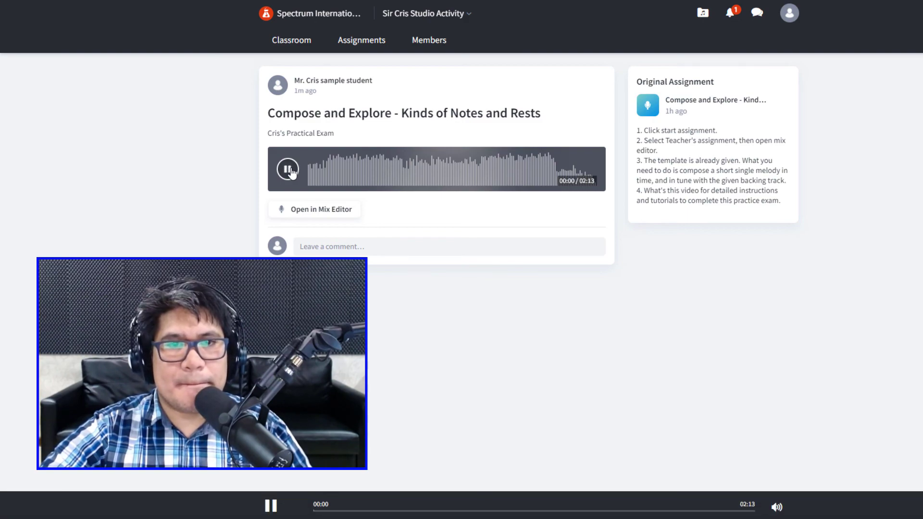
click(353, 170)
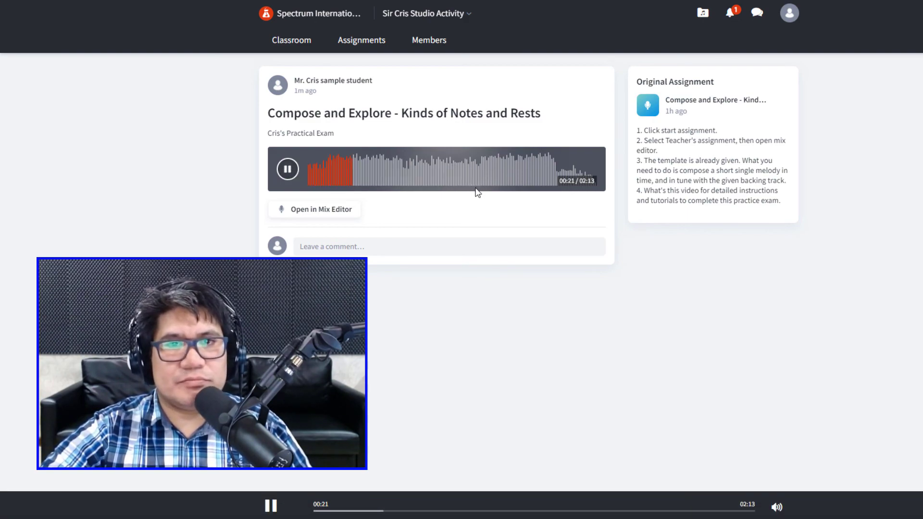
click(298, 170)
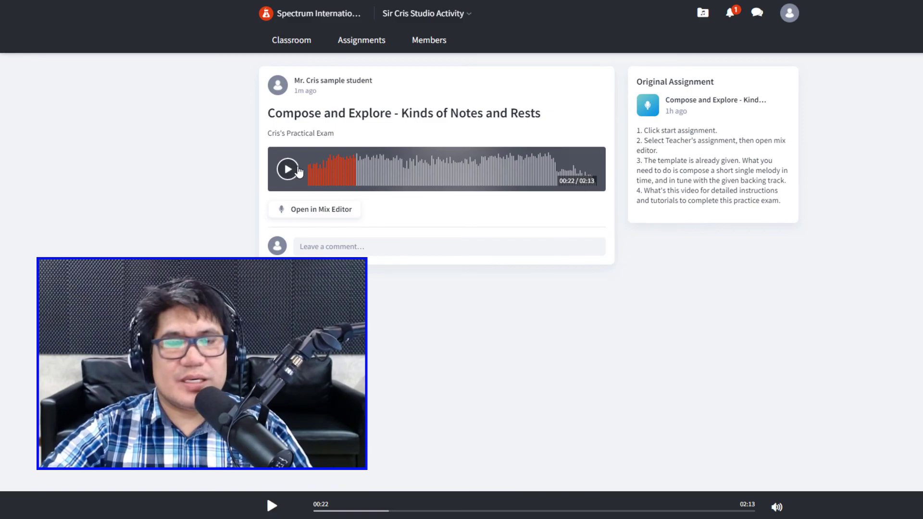